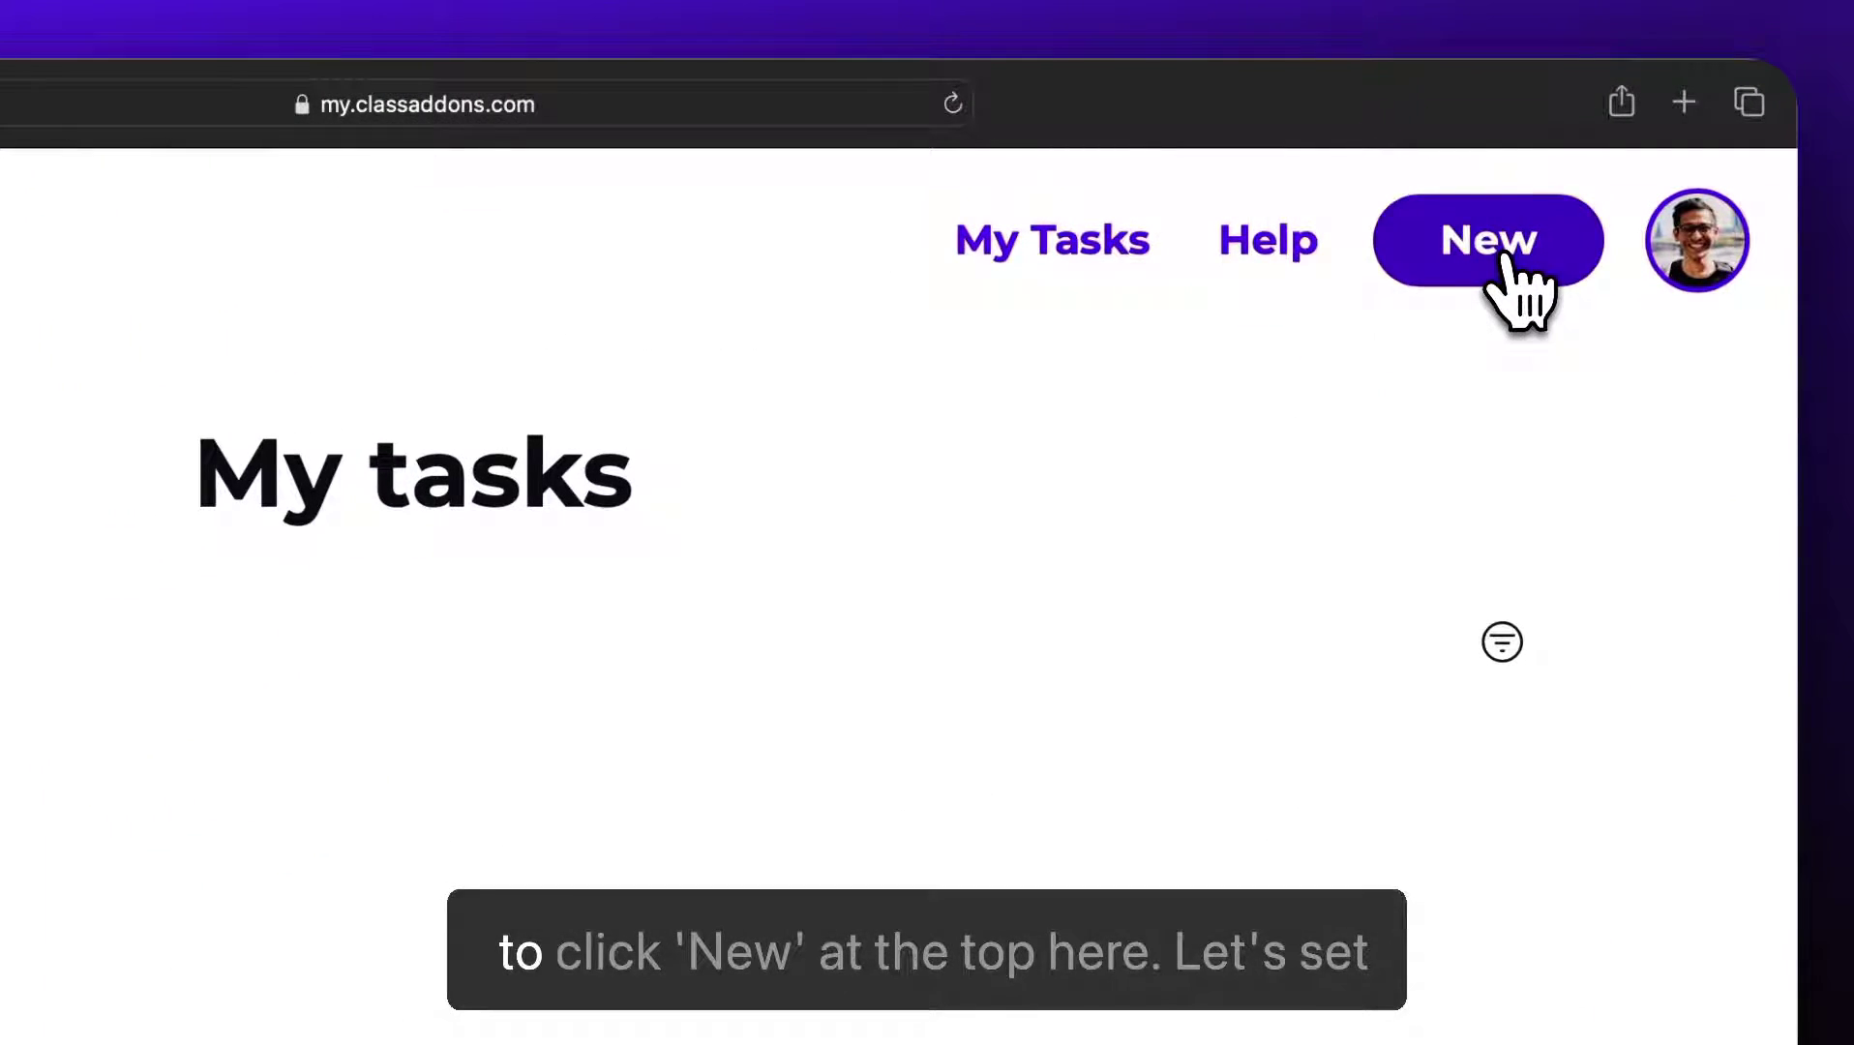
Step: Start a new scheduled assignment task for the Test Class Name classroom
click(1506, 258)
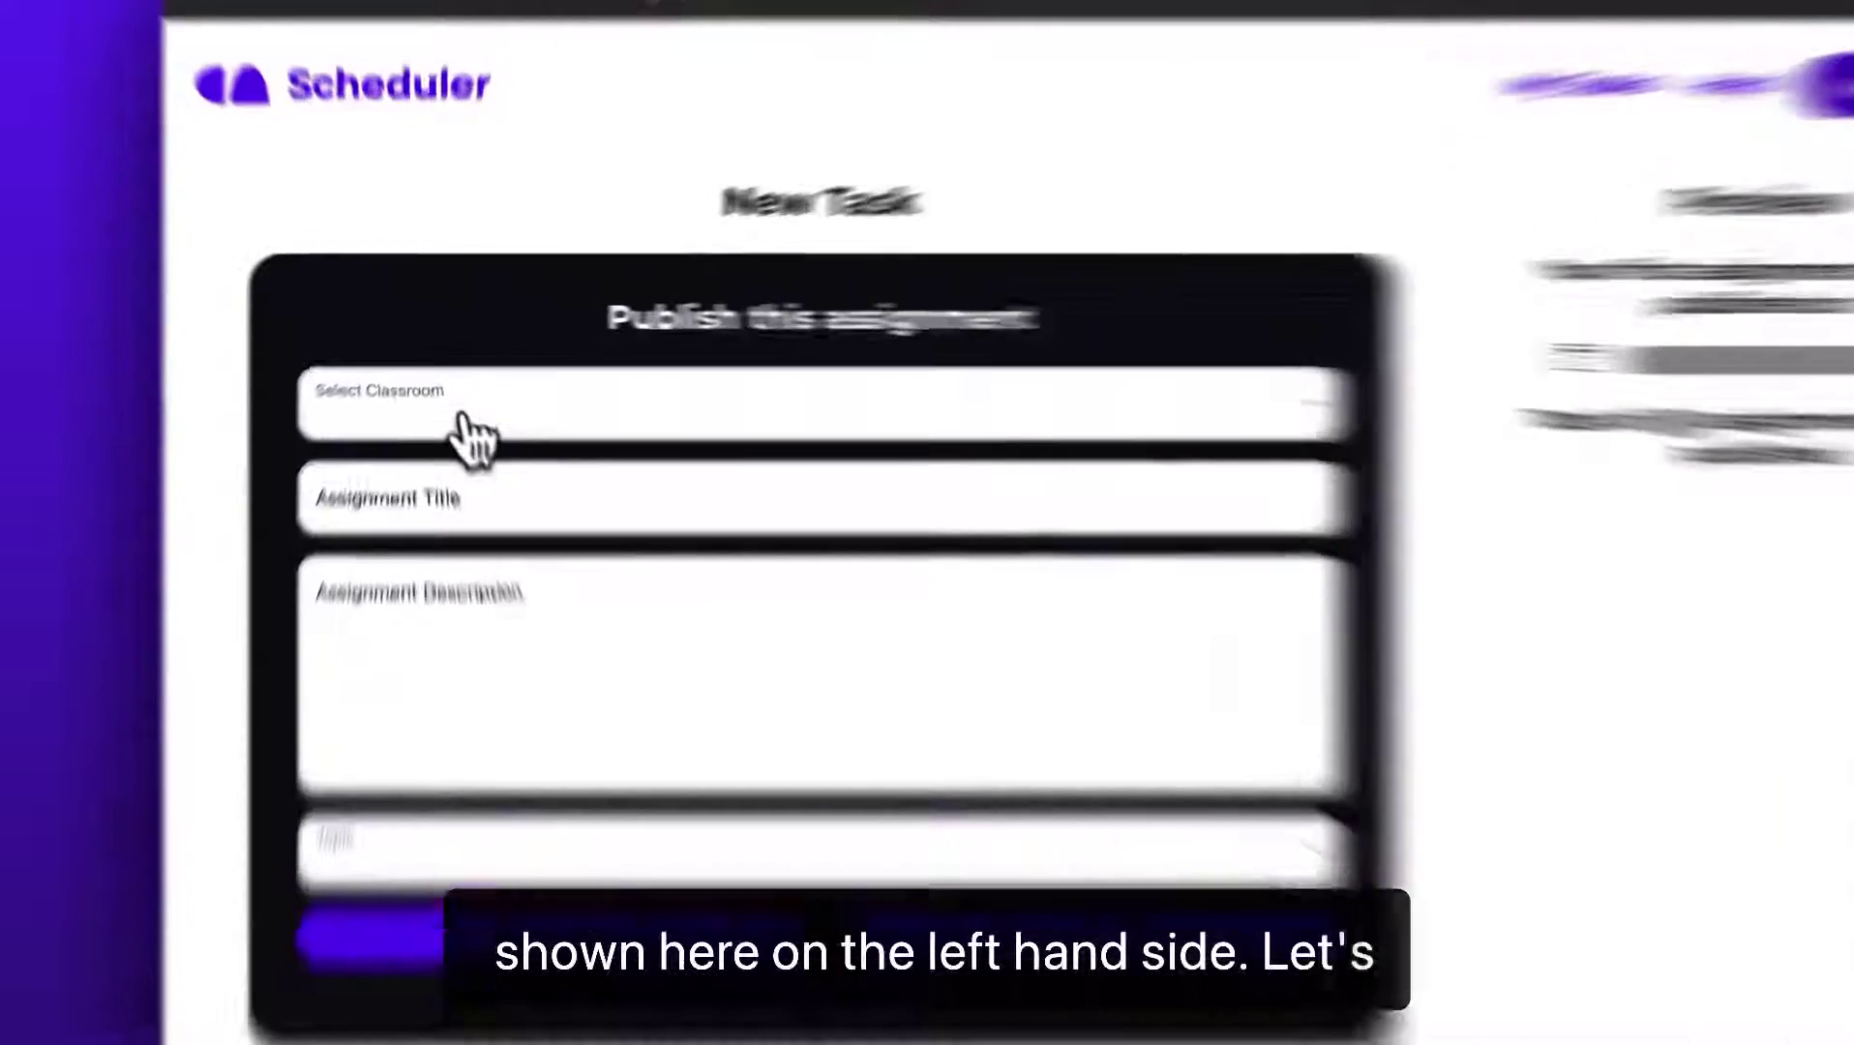
click(449, 380)
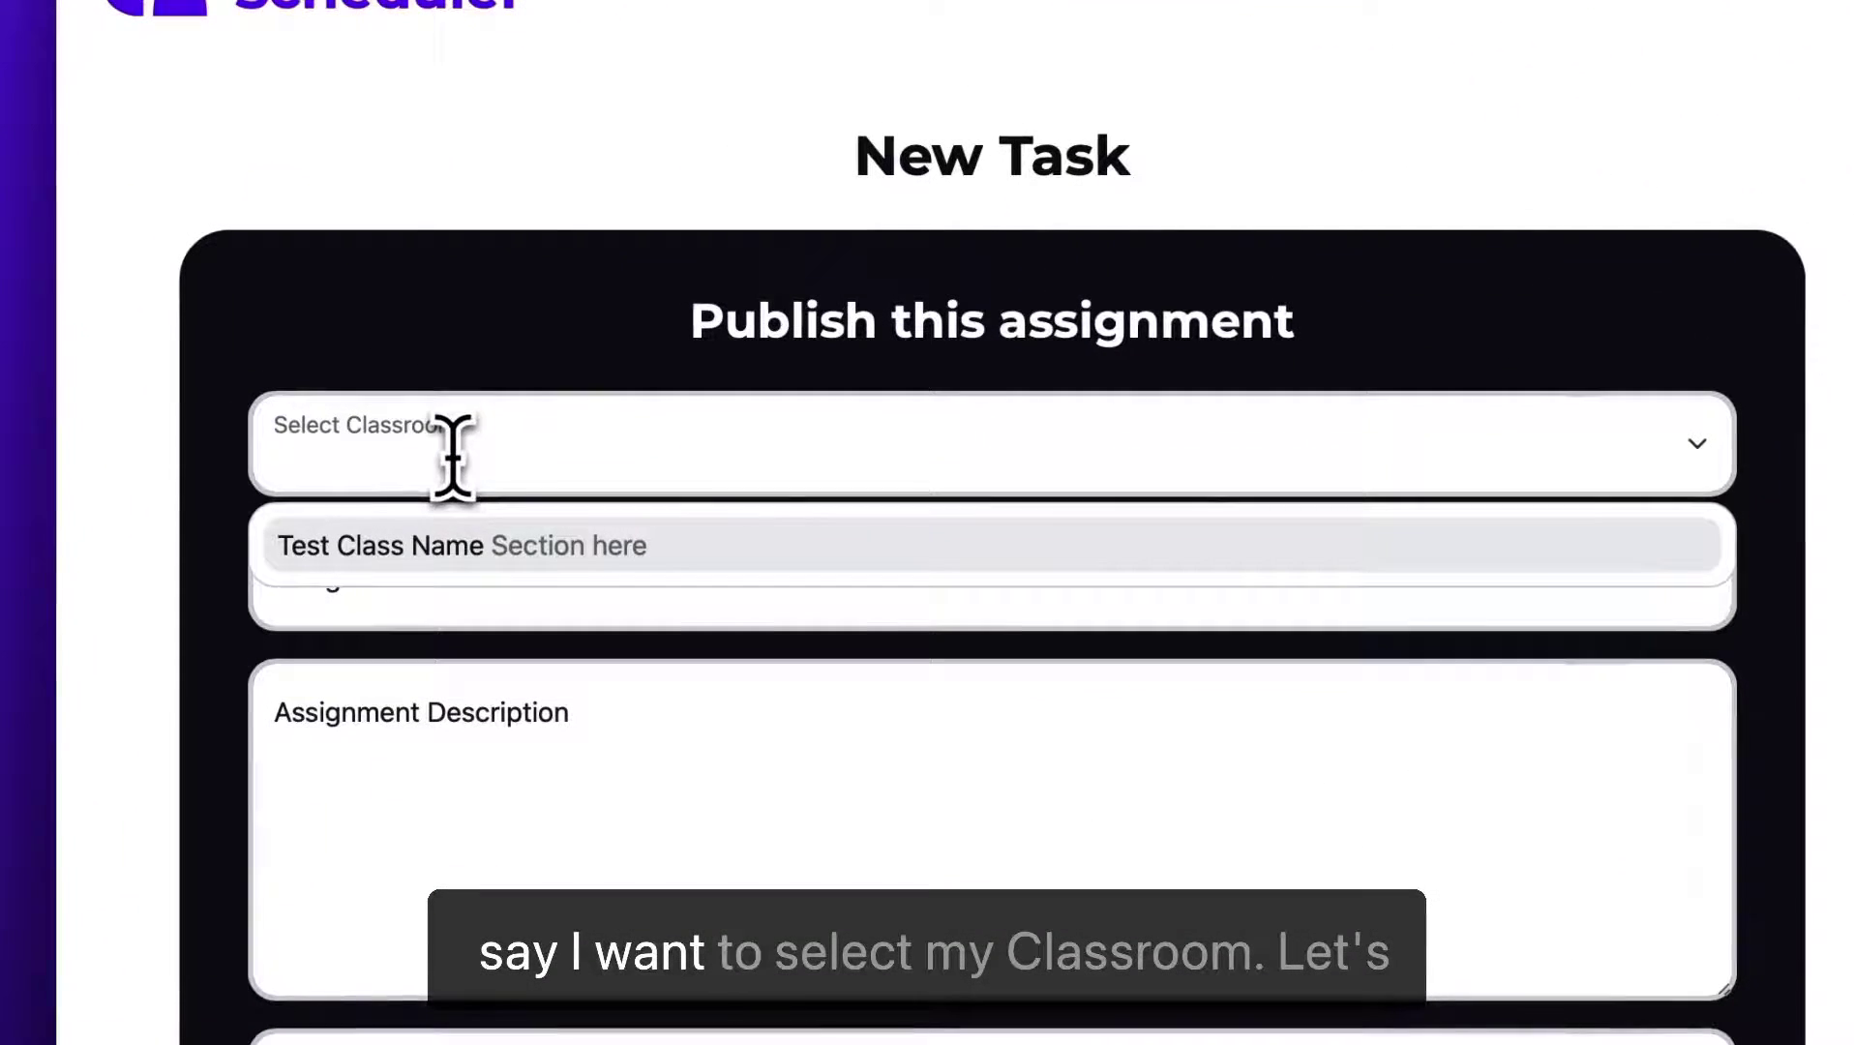
click(485, 550)
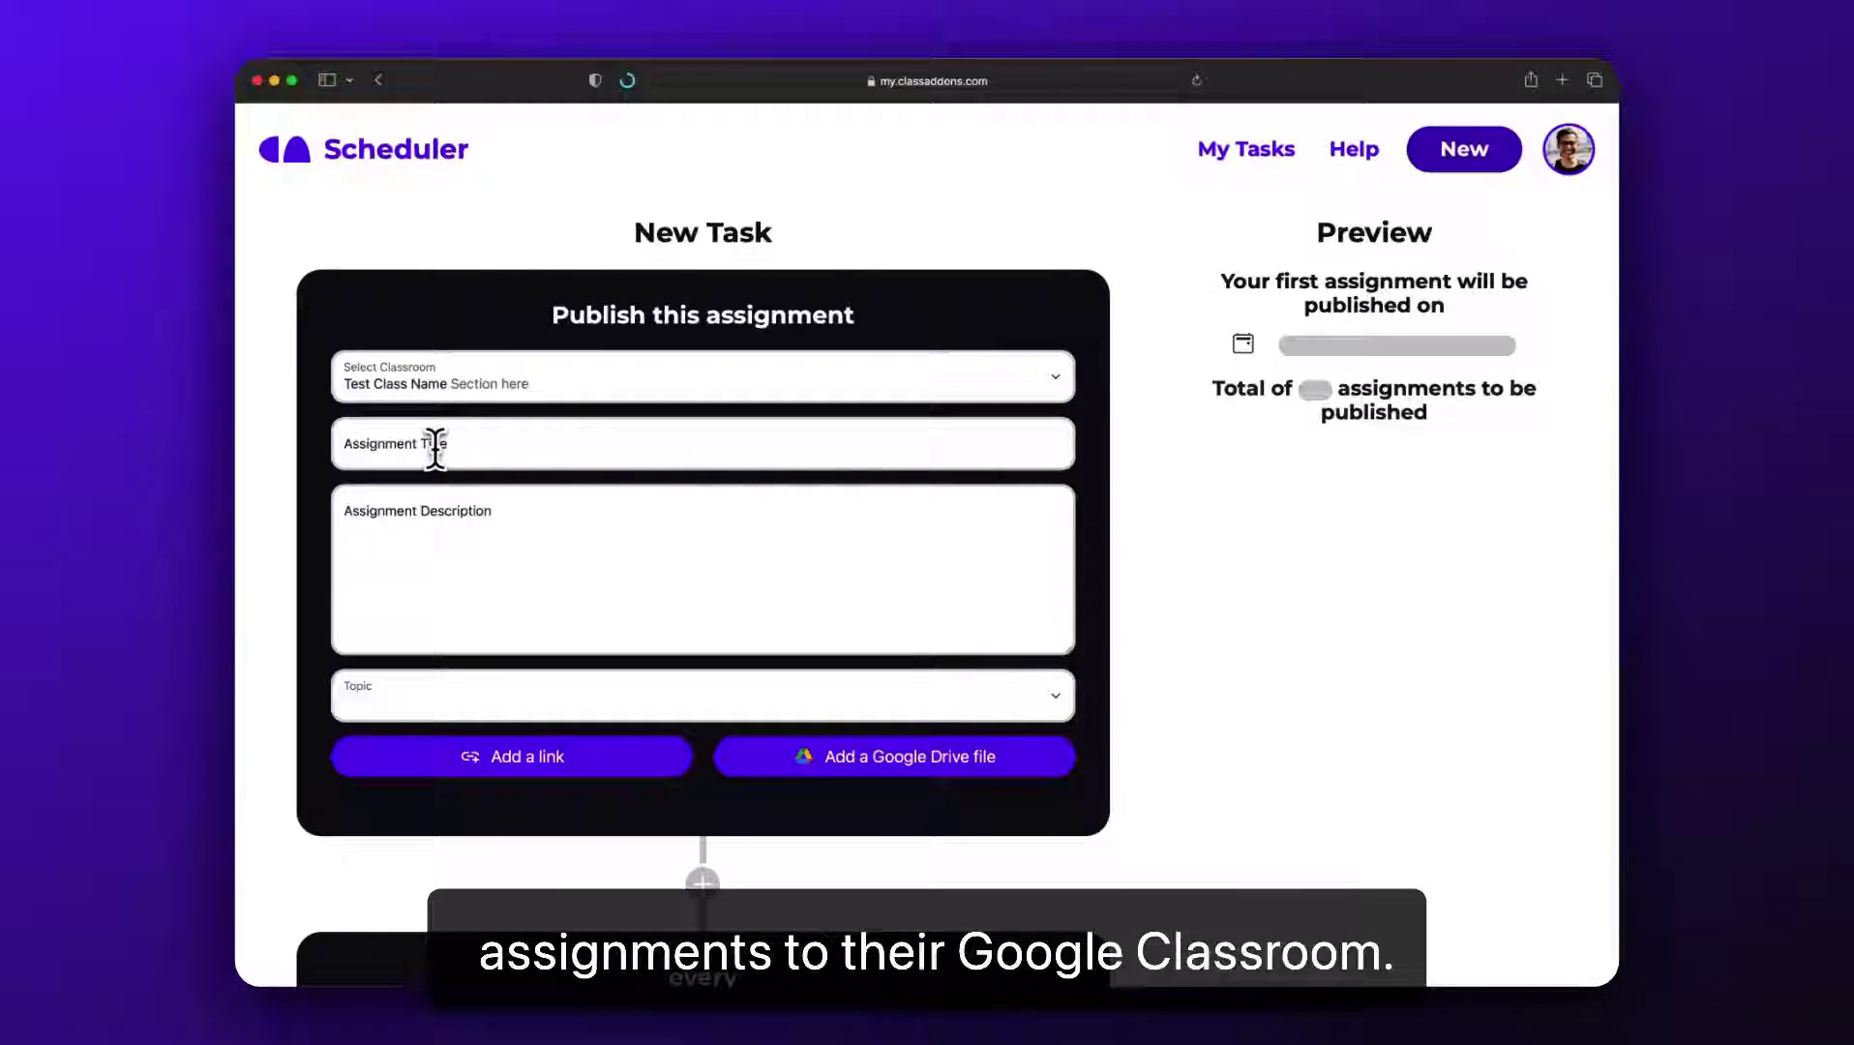
Step: Title it 'Duolingo today!' with a description reminding students to complete Duolingo today
click(434, 449)
text(Duolingo toda)
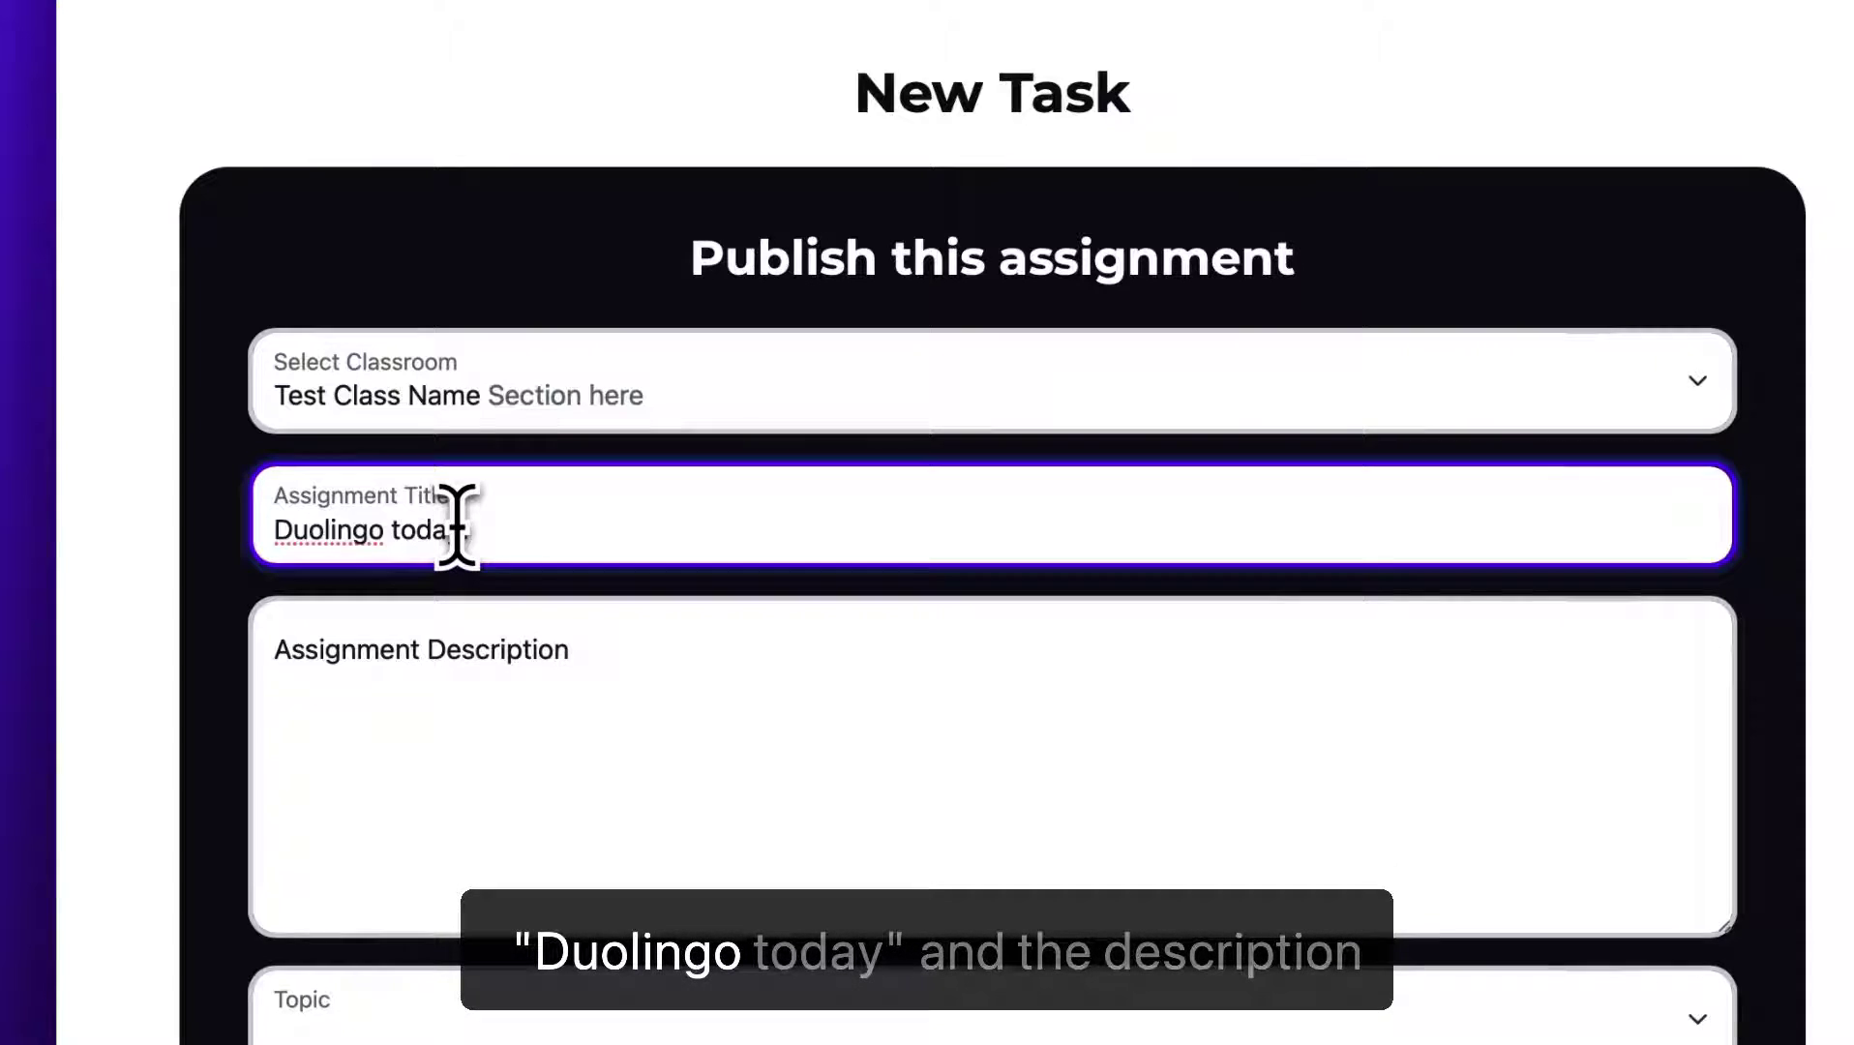
key(Tab)
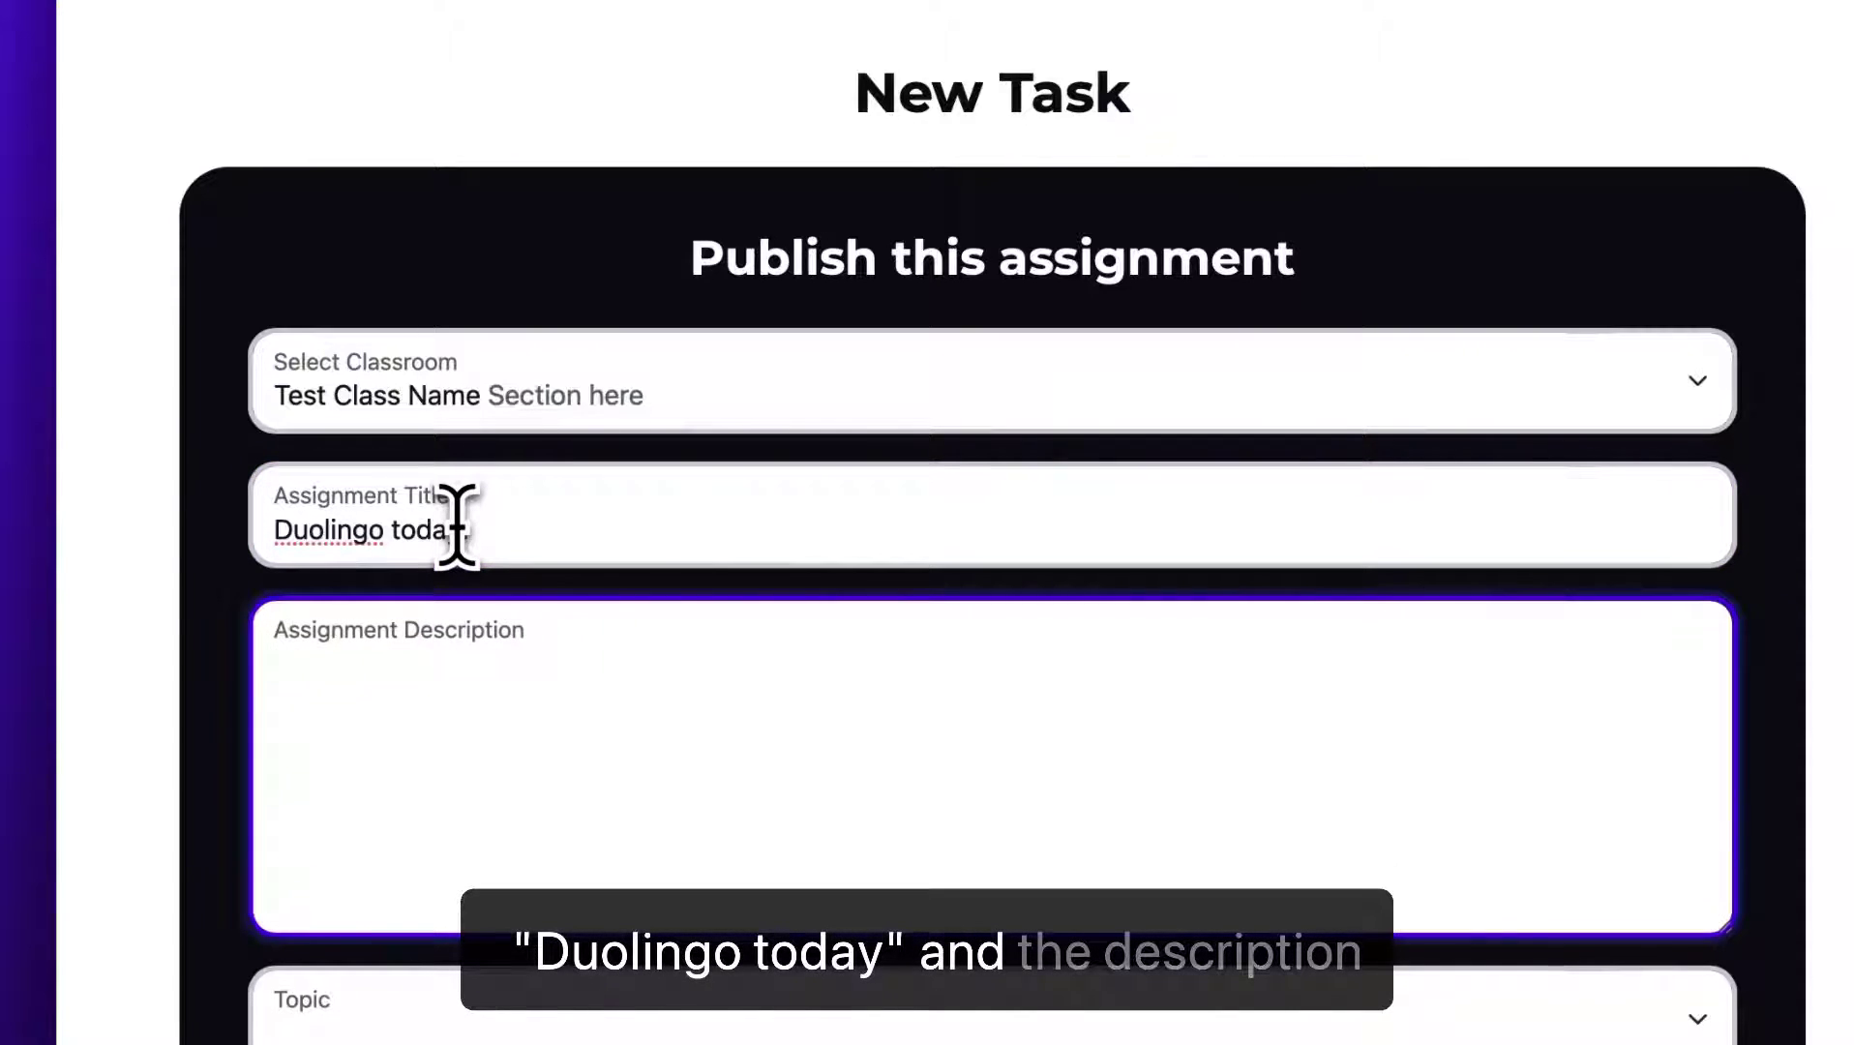
text(Do)
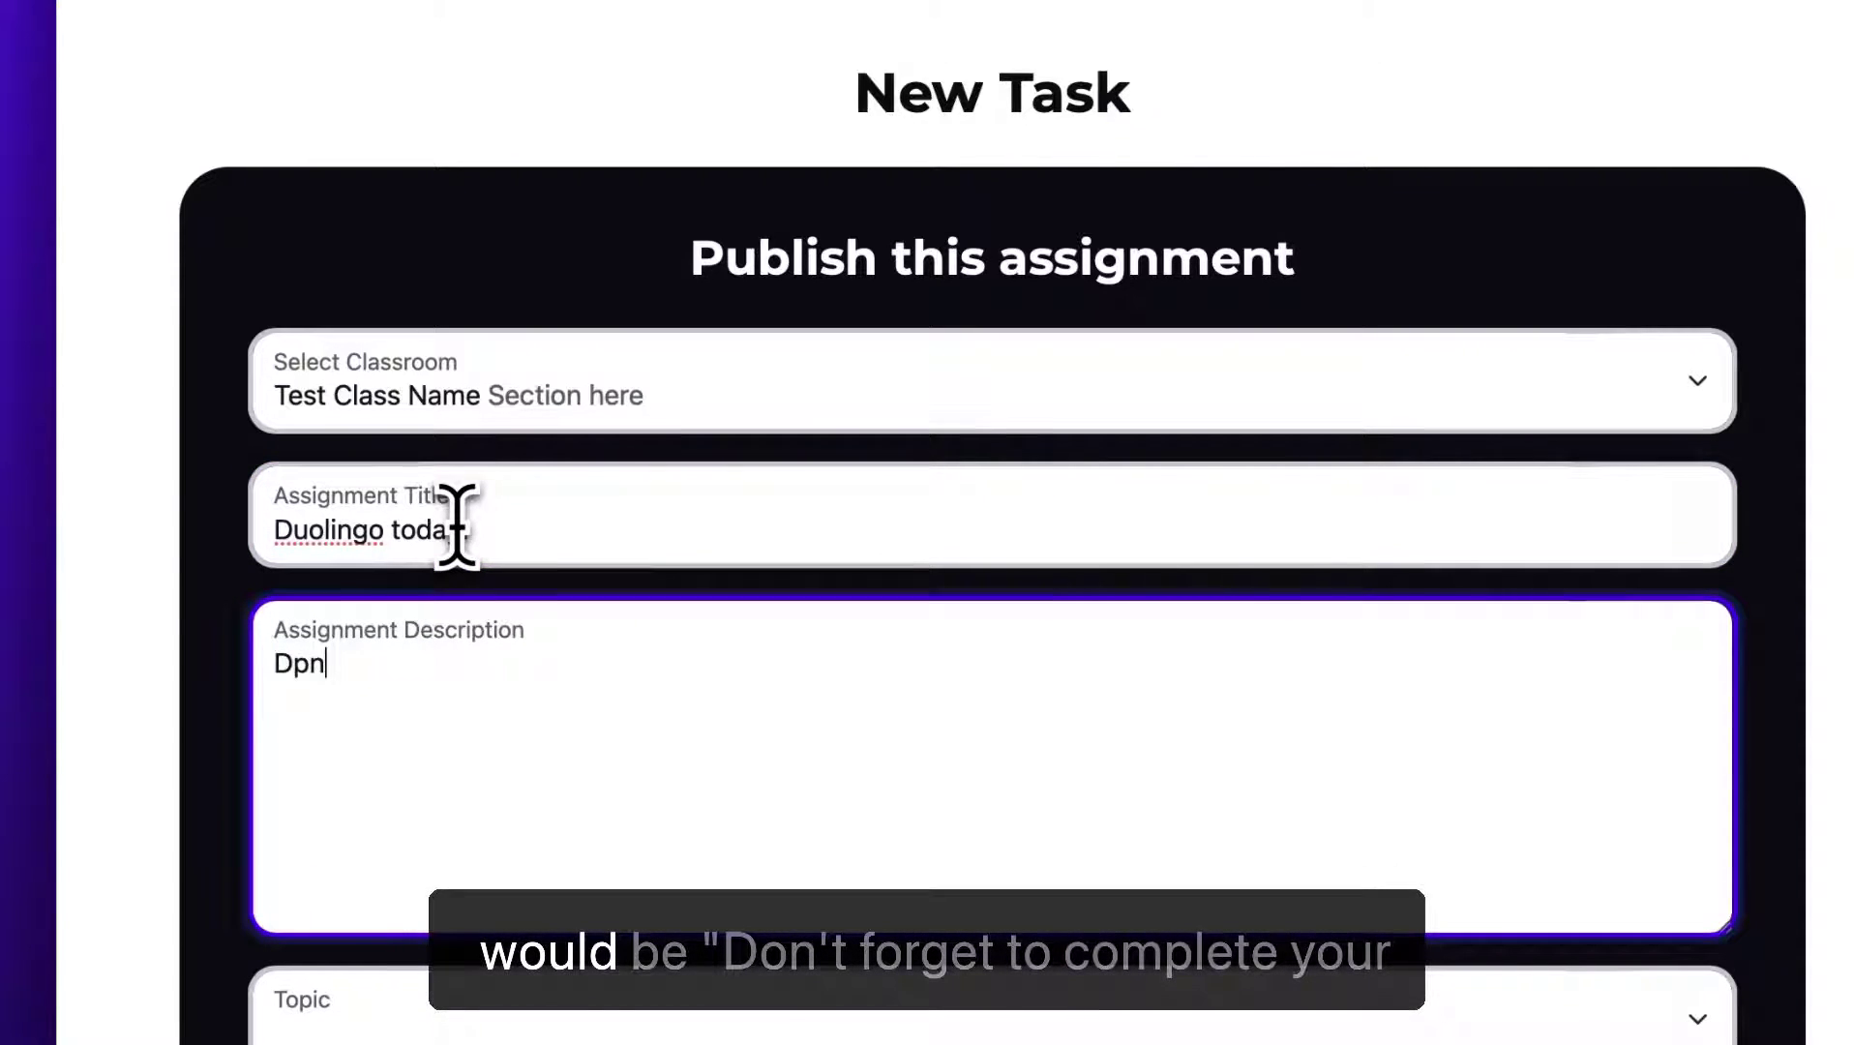
text(n't forget to complete your Dio)
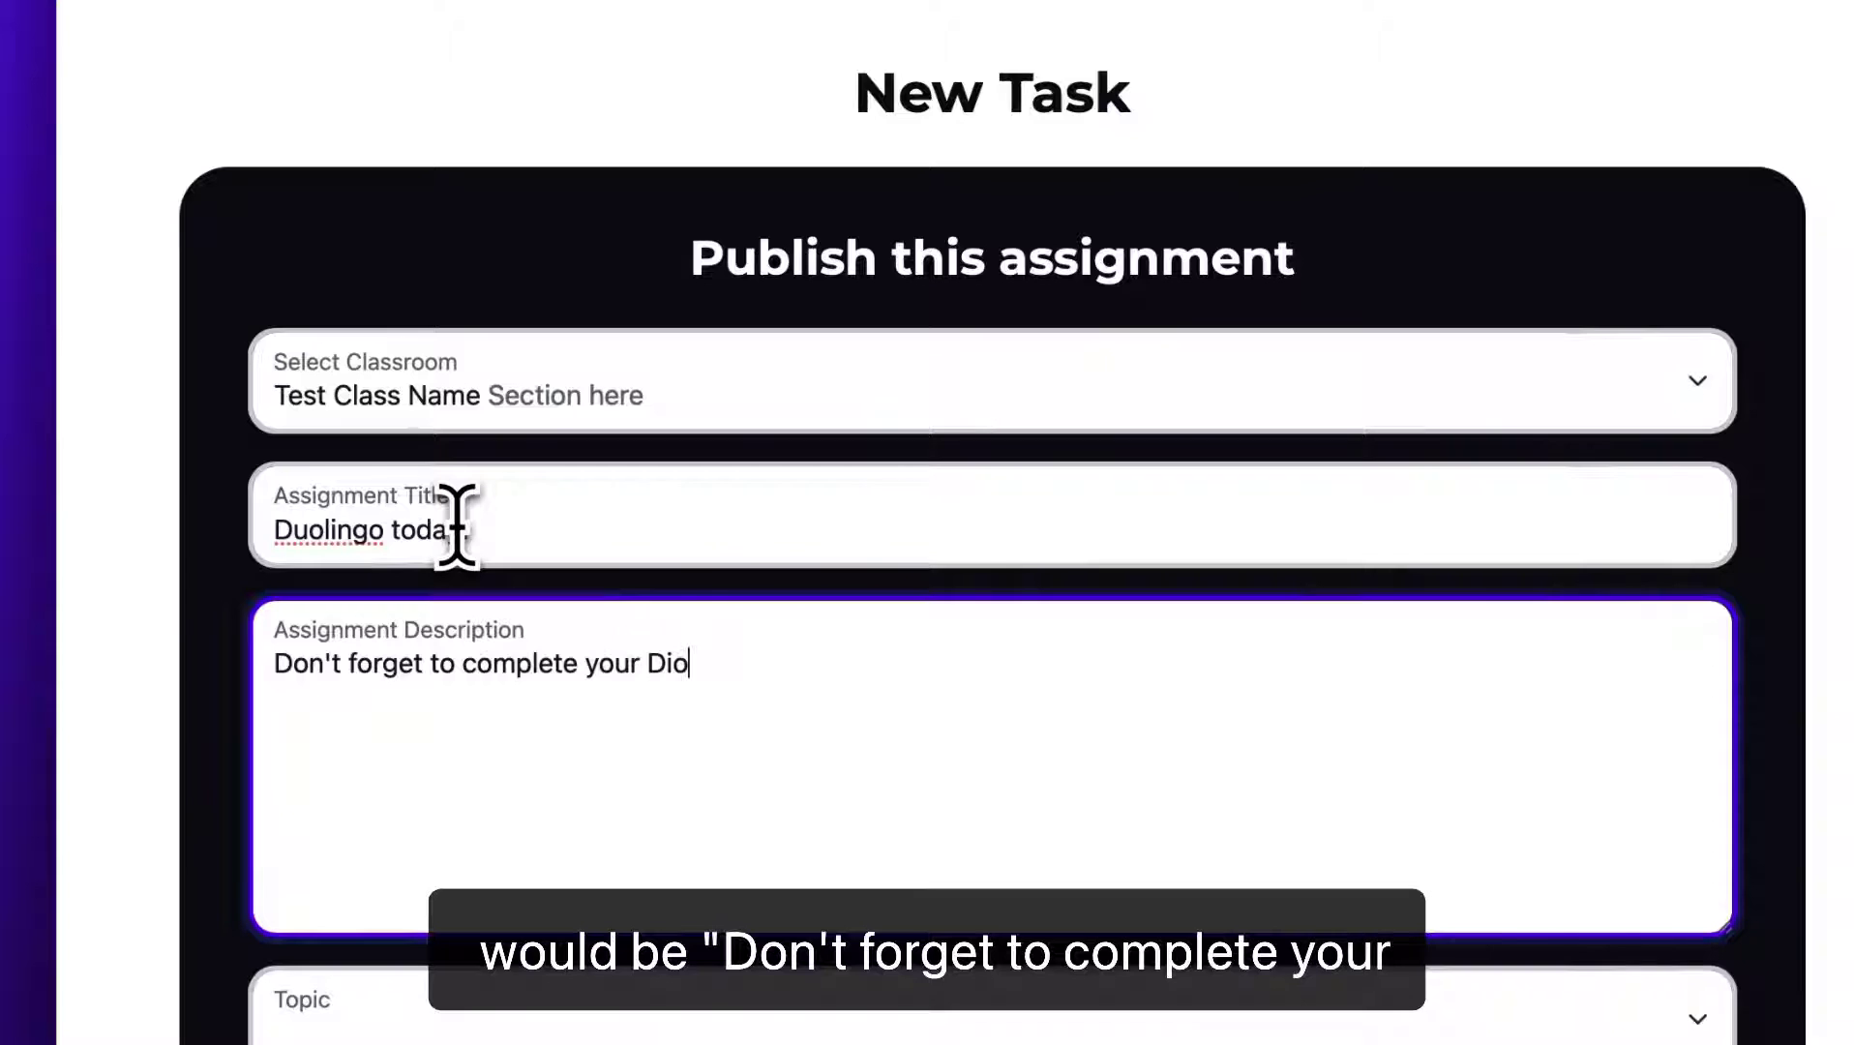
key(BackSpace)
key(BackSpace)
text(uolig)
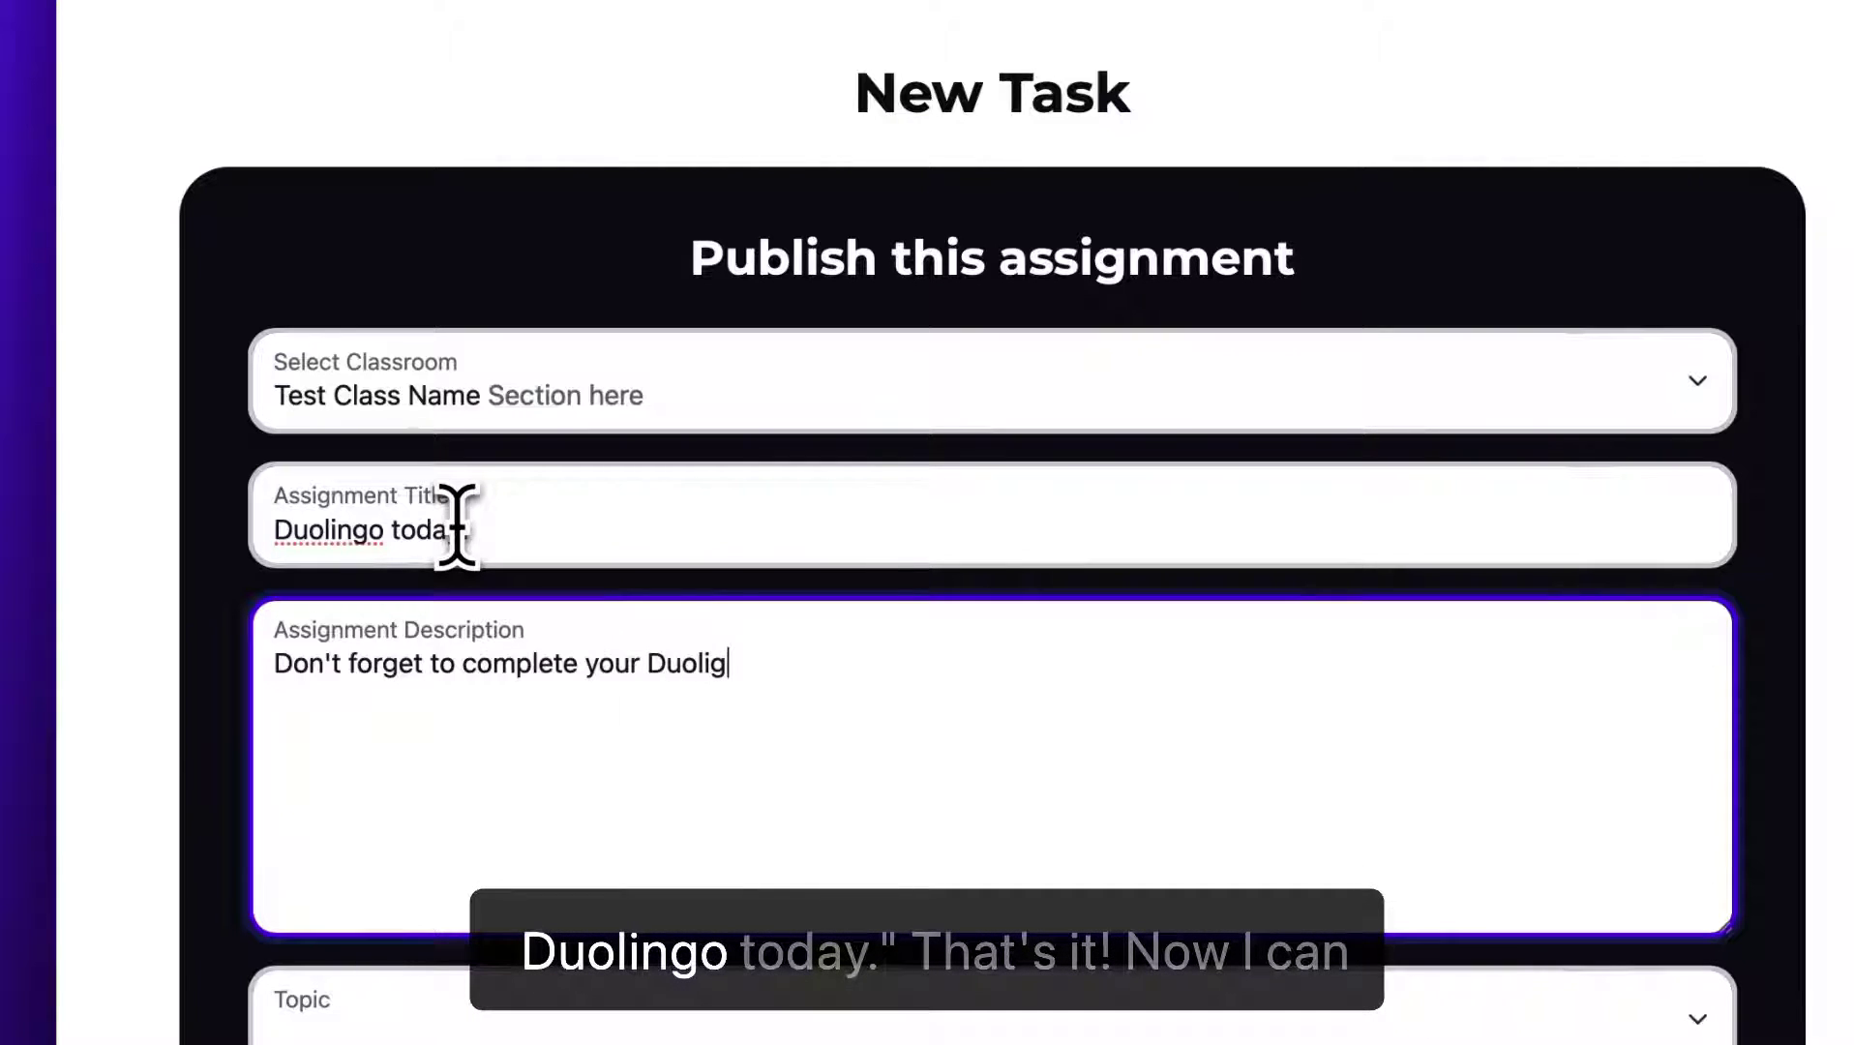
key(BackSpace)
text(ngo today!)
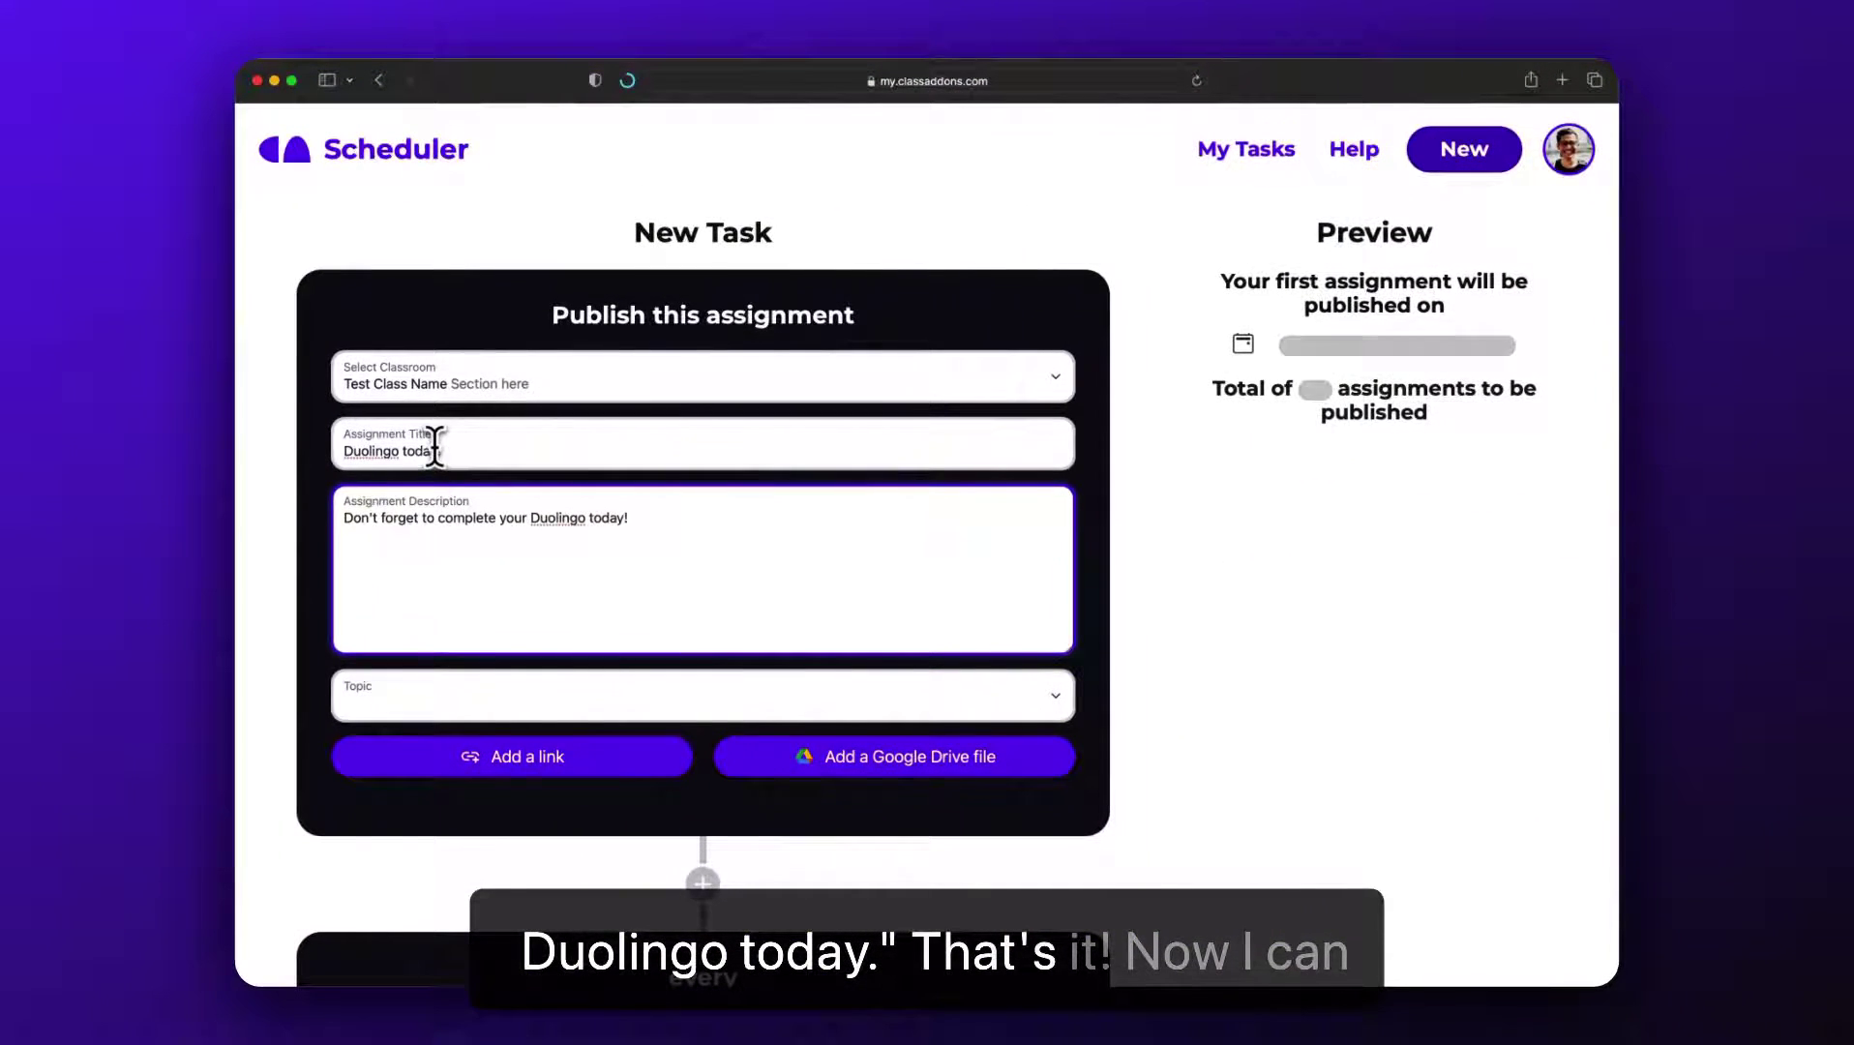
scroll(536, 593, down, 1)
scroll(551, 613, down, 2)
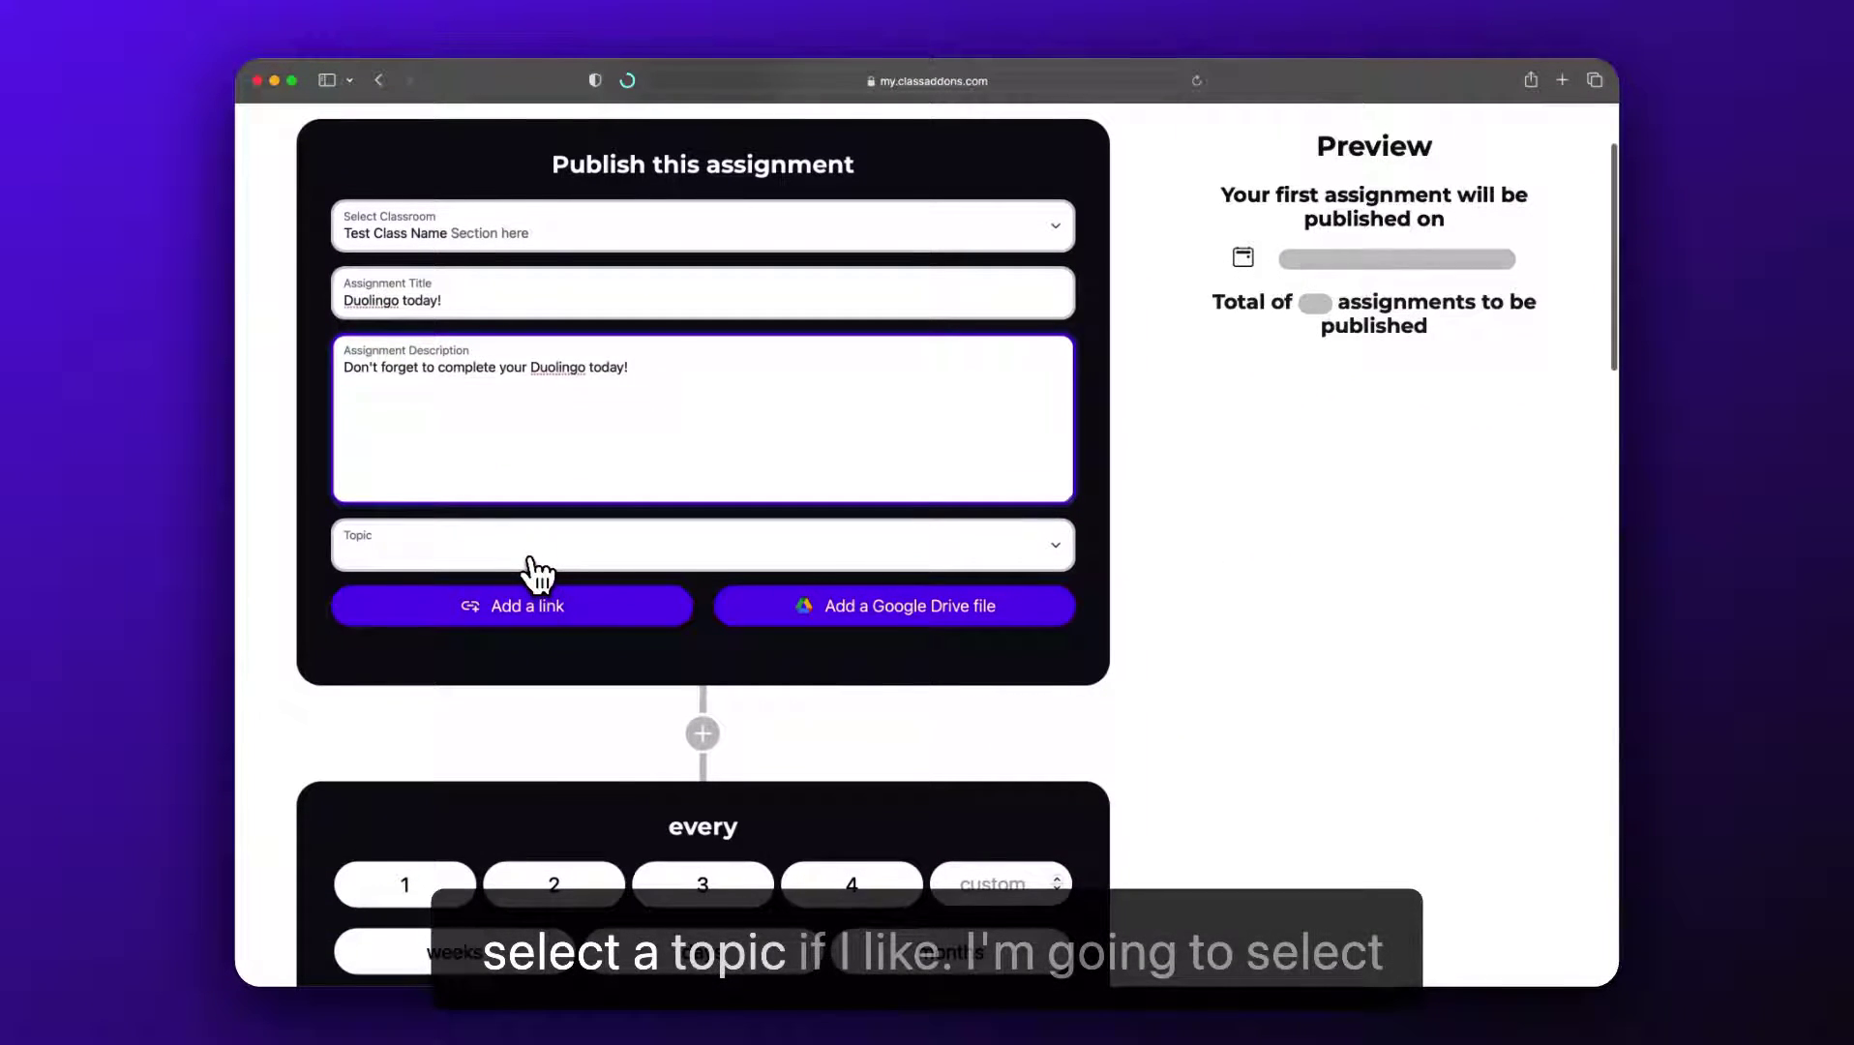
click(536, 559)
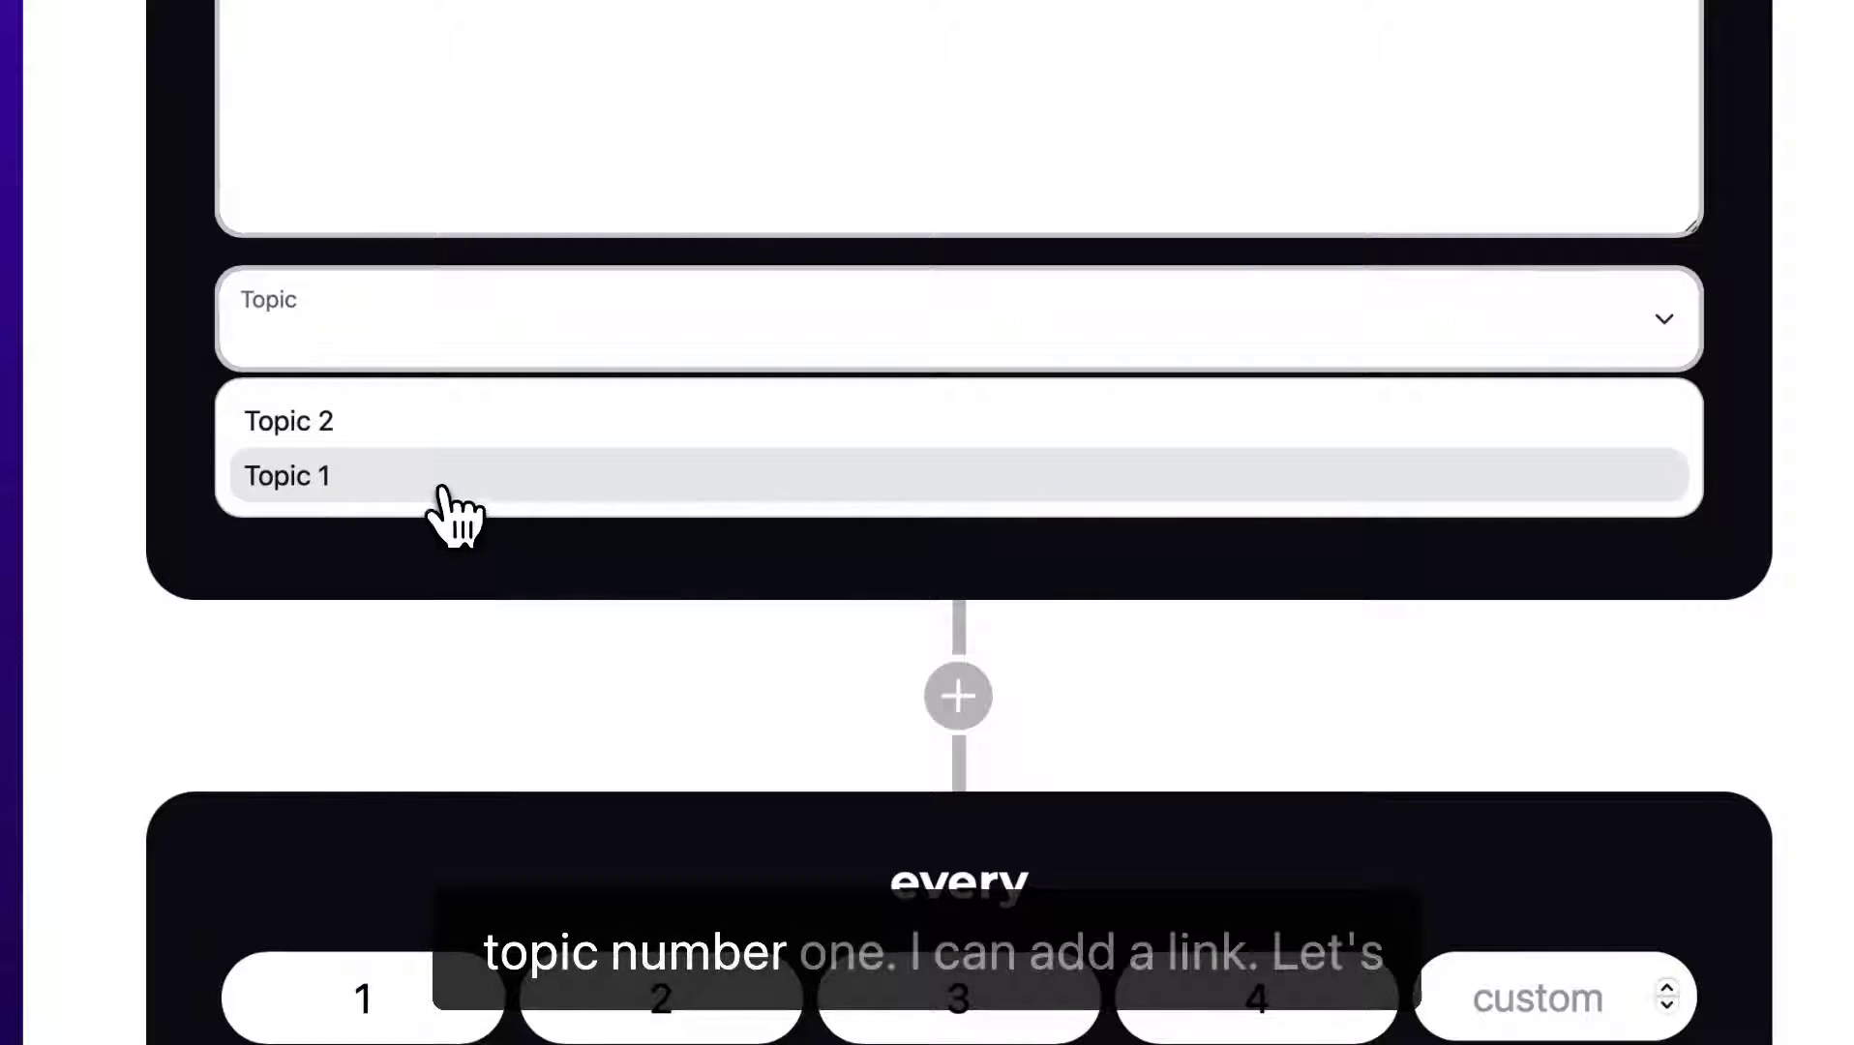
click(442, 478)
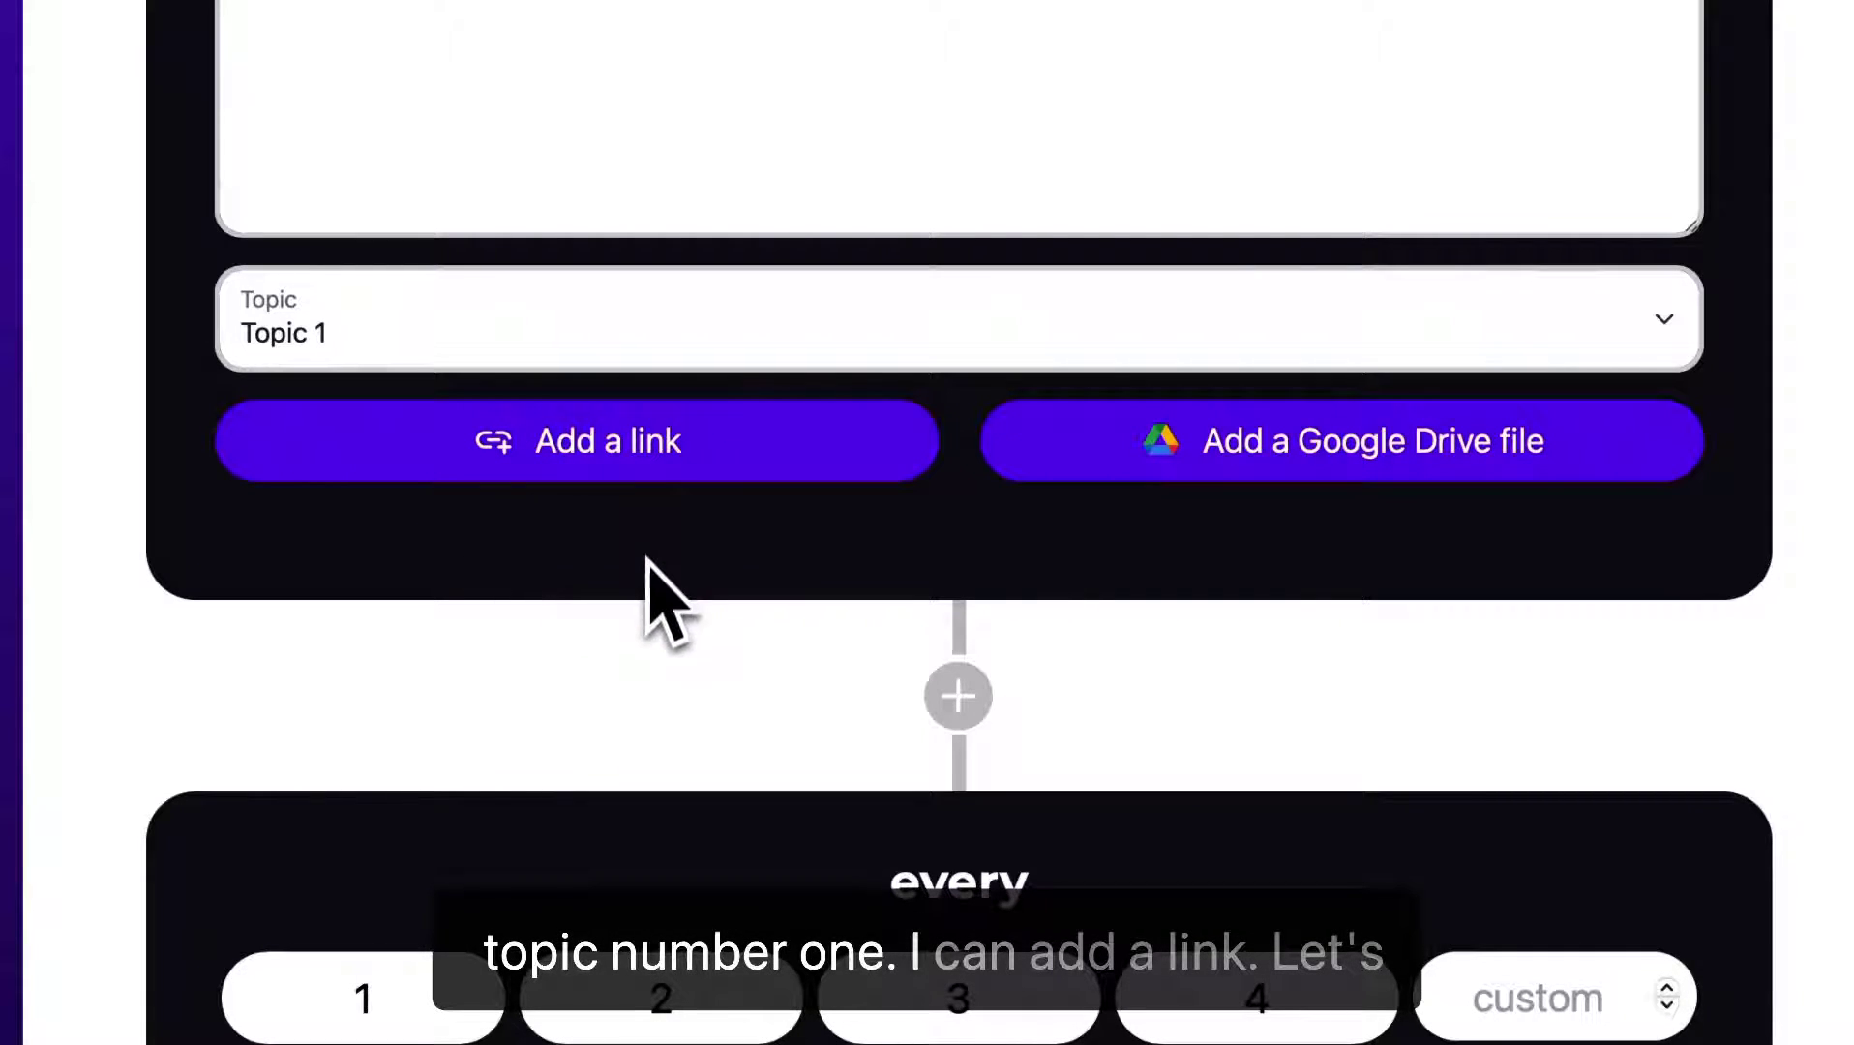
click(609, 478)
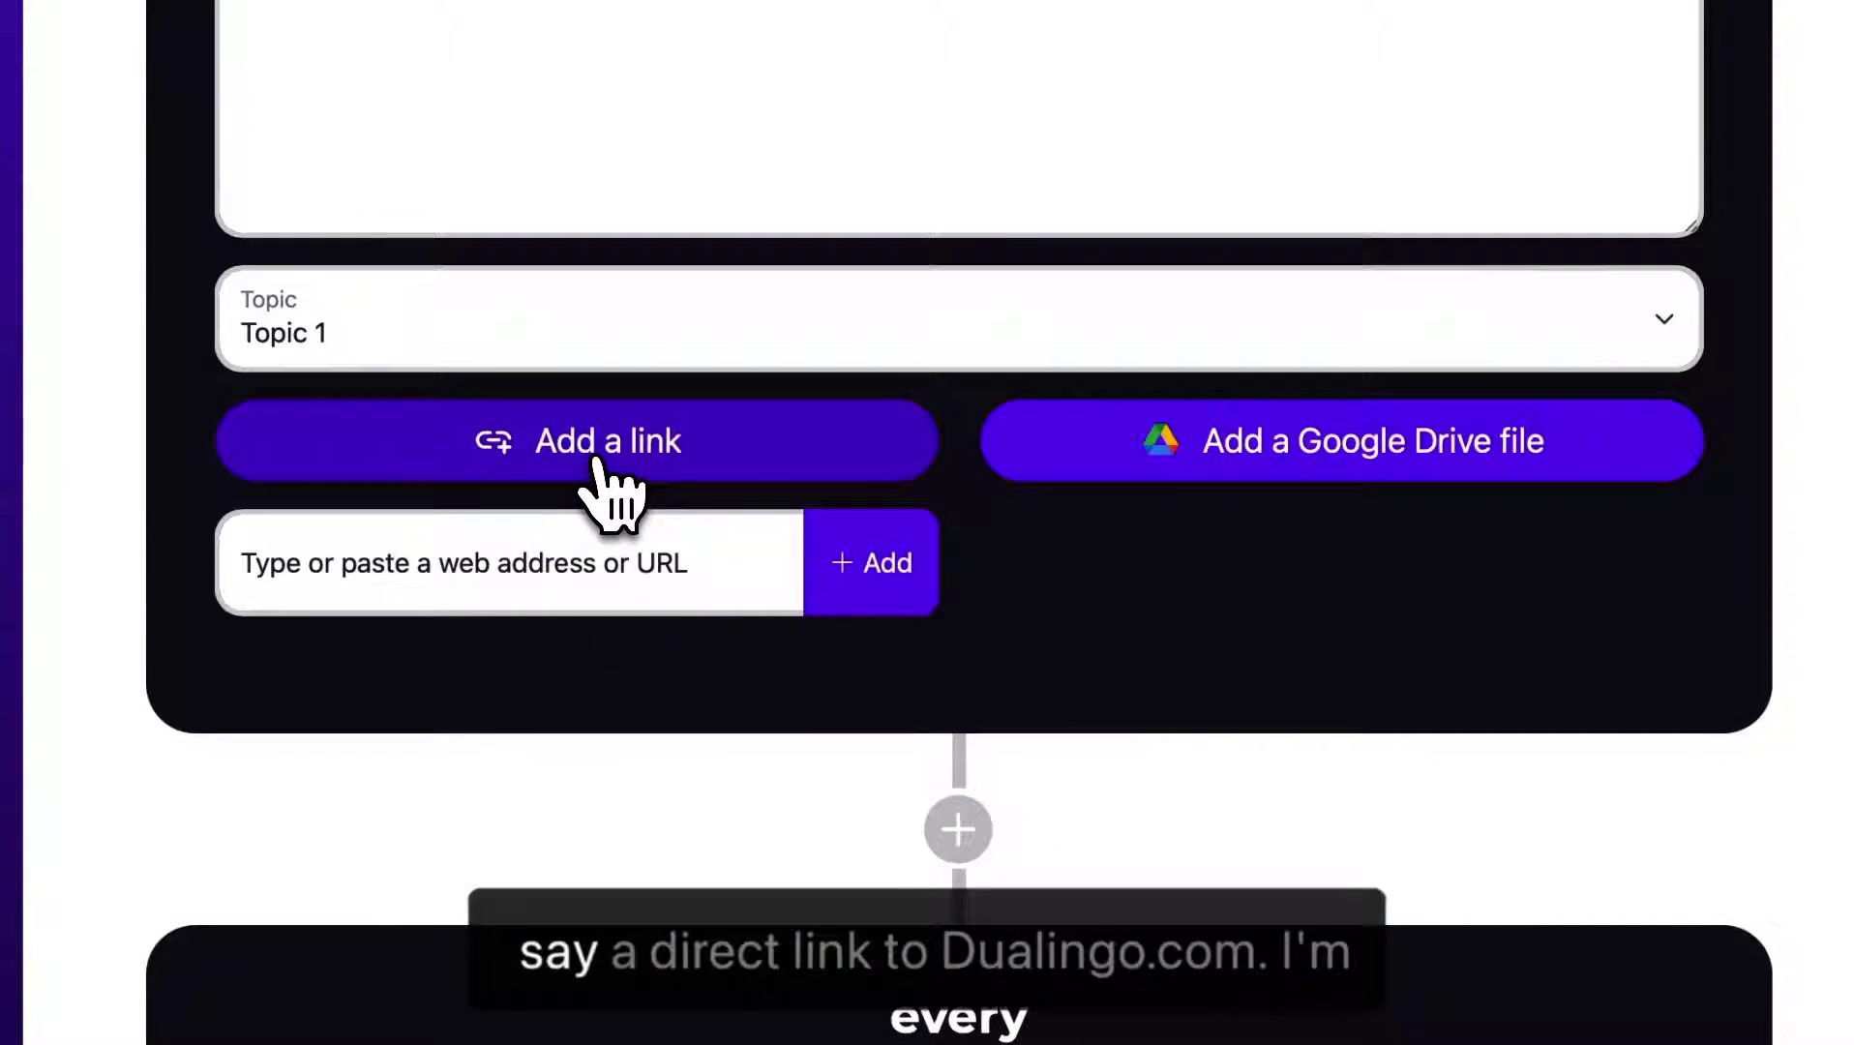
click(595, 566)
text(https://www.duolingo.com)
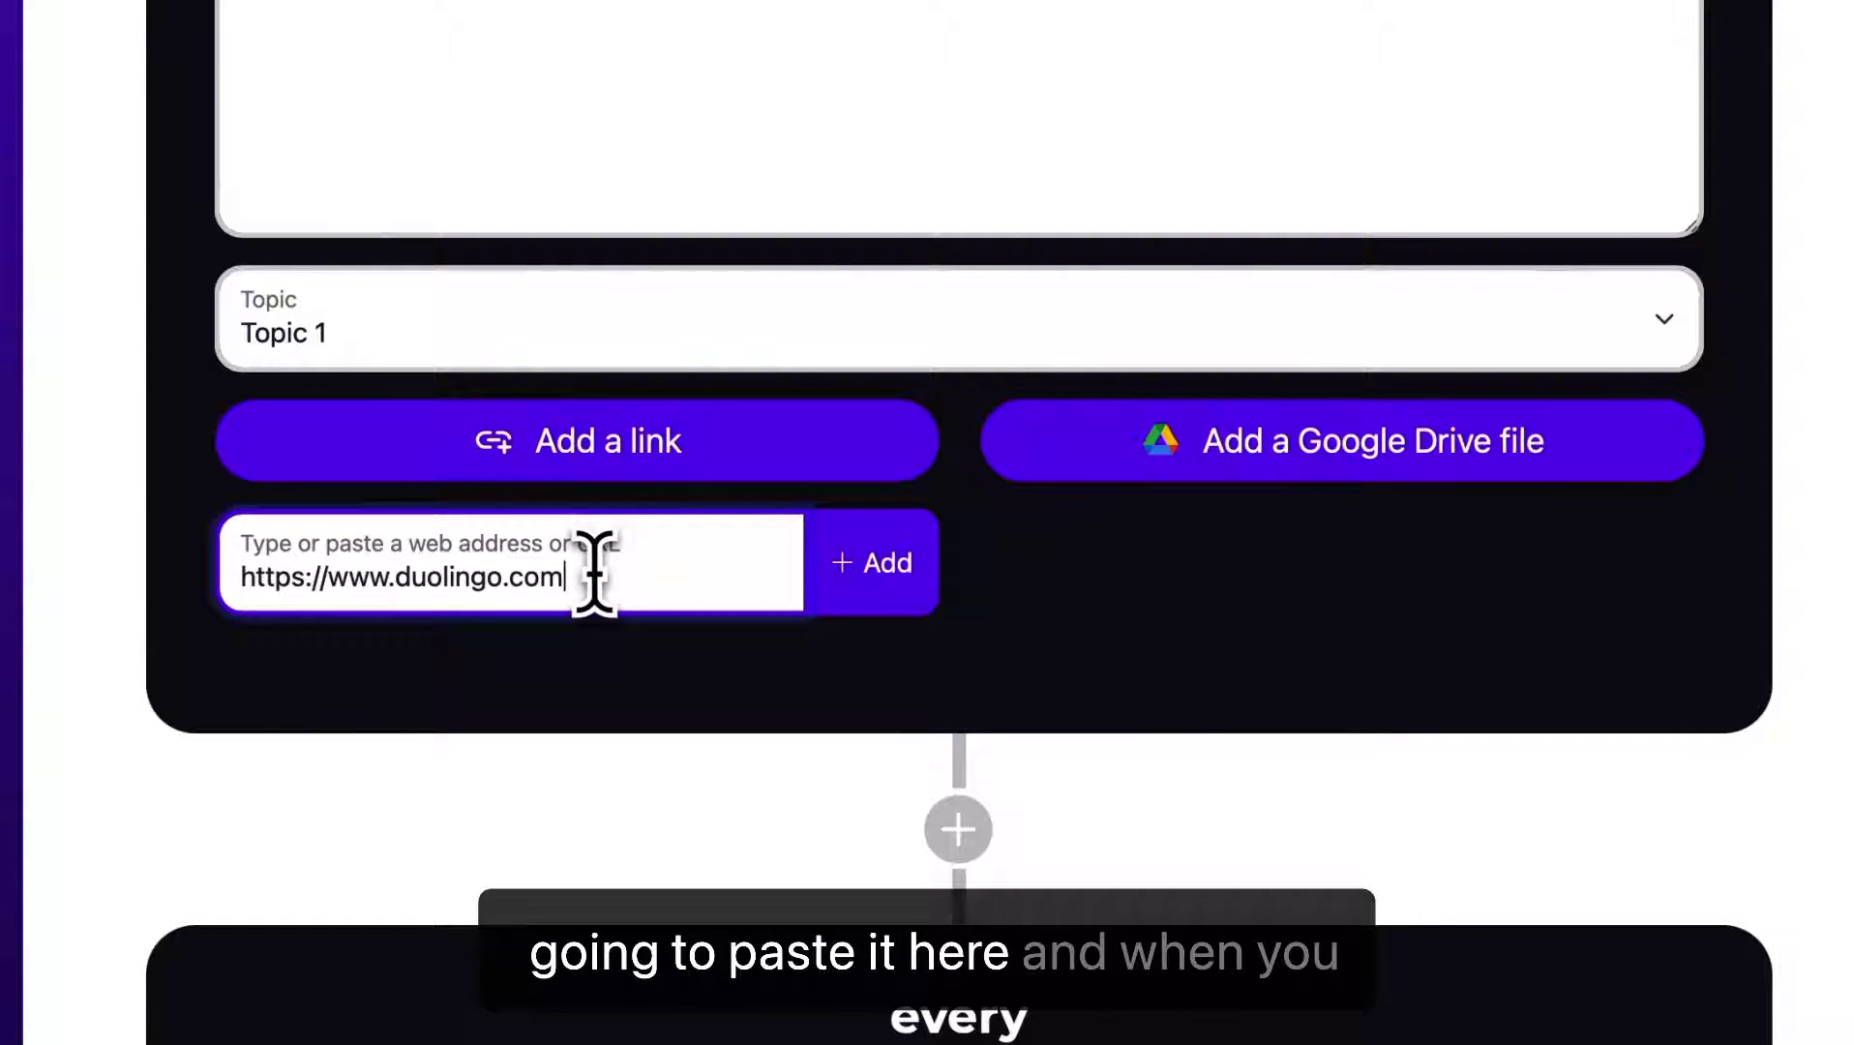
click(901, 569)
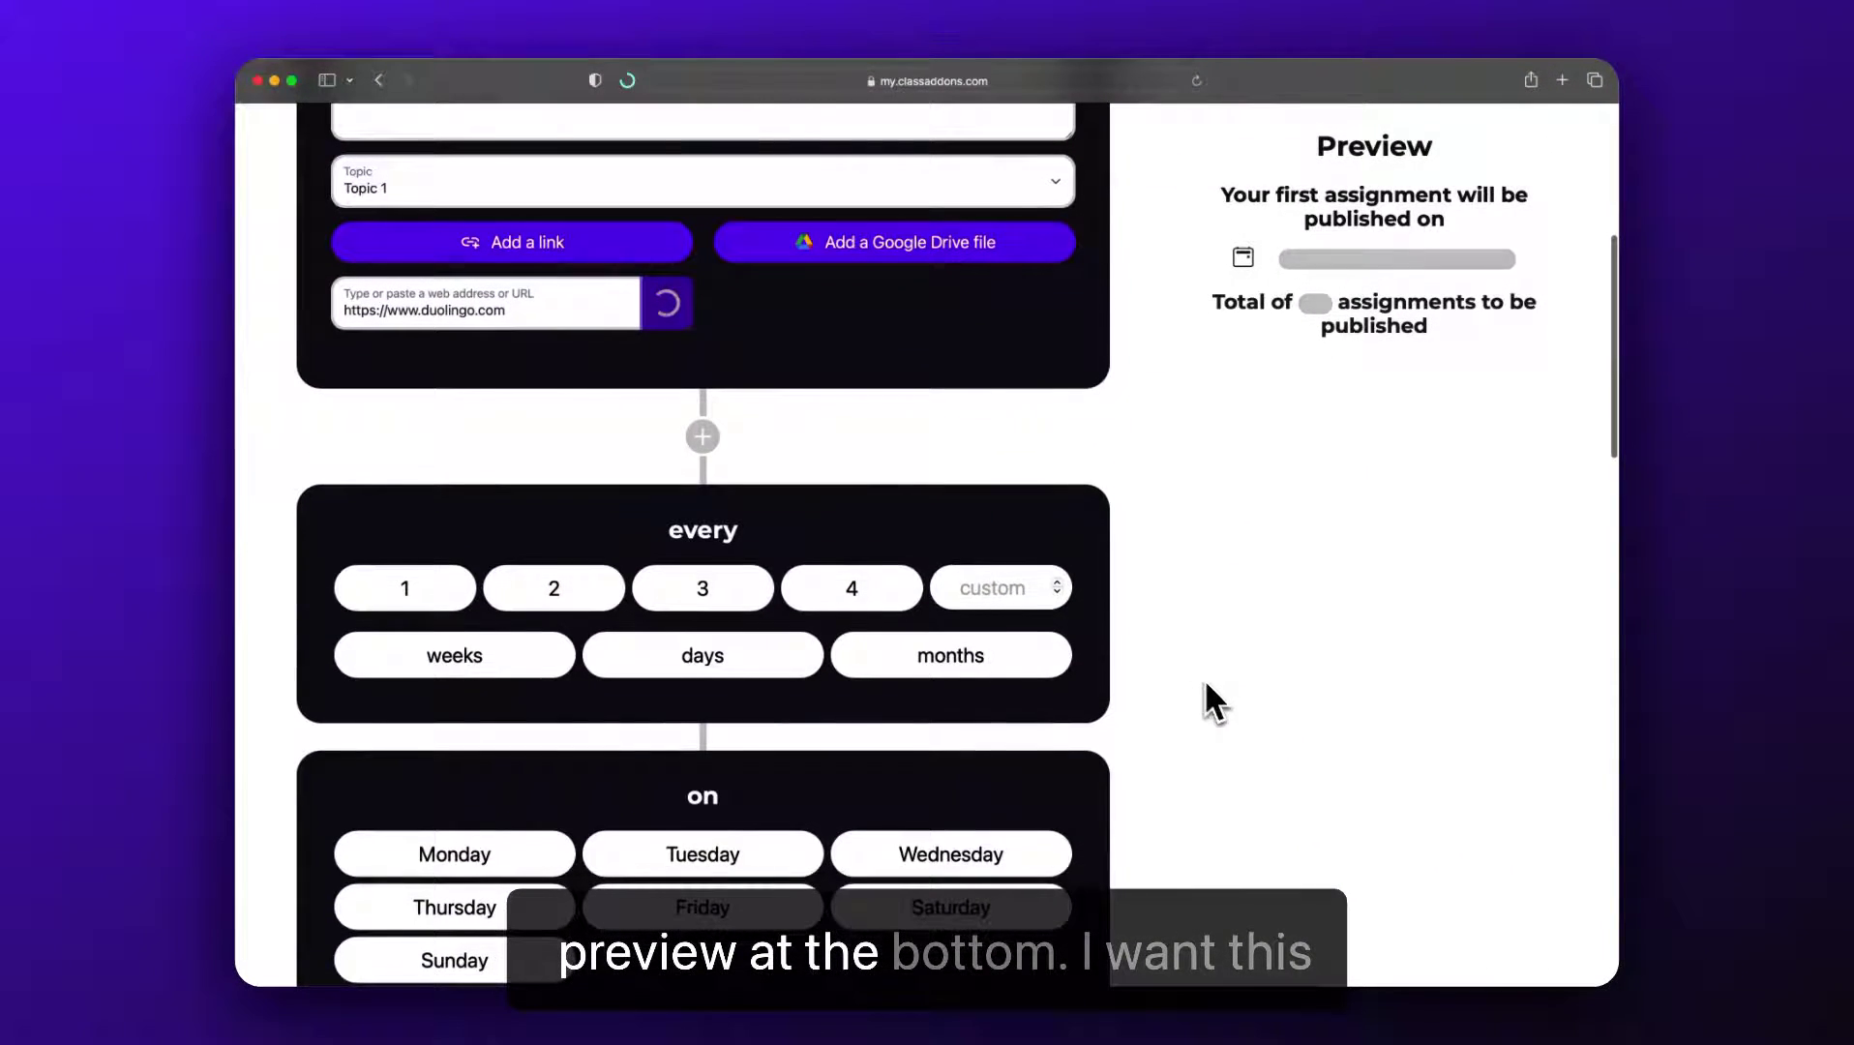
Step: Schedule the assignment to repeat every 1 day at 8:00 AM, starting tomorrow
click(476, 505)
click(1061, 630)
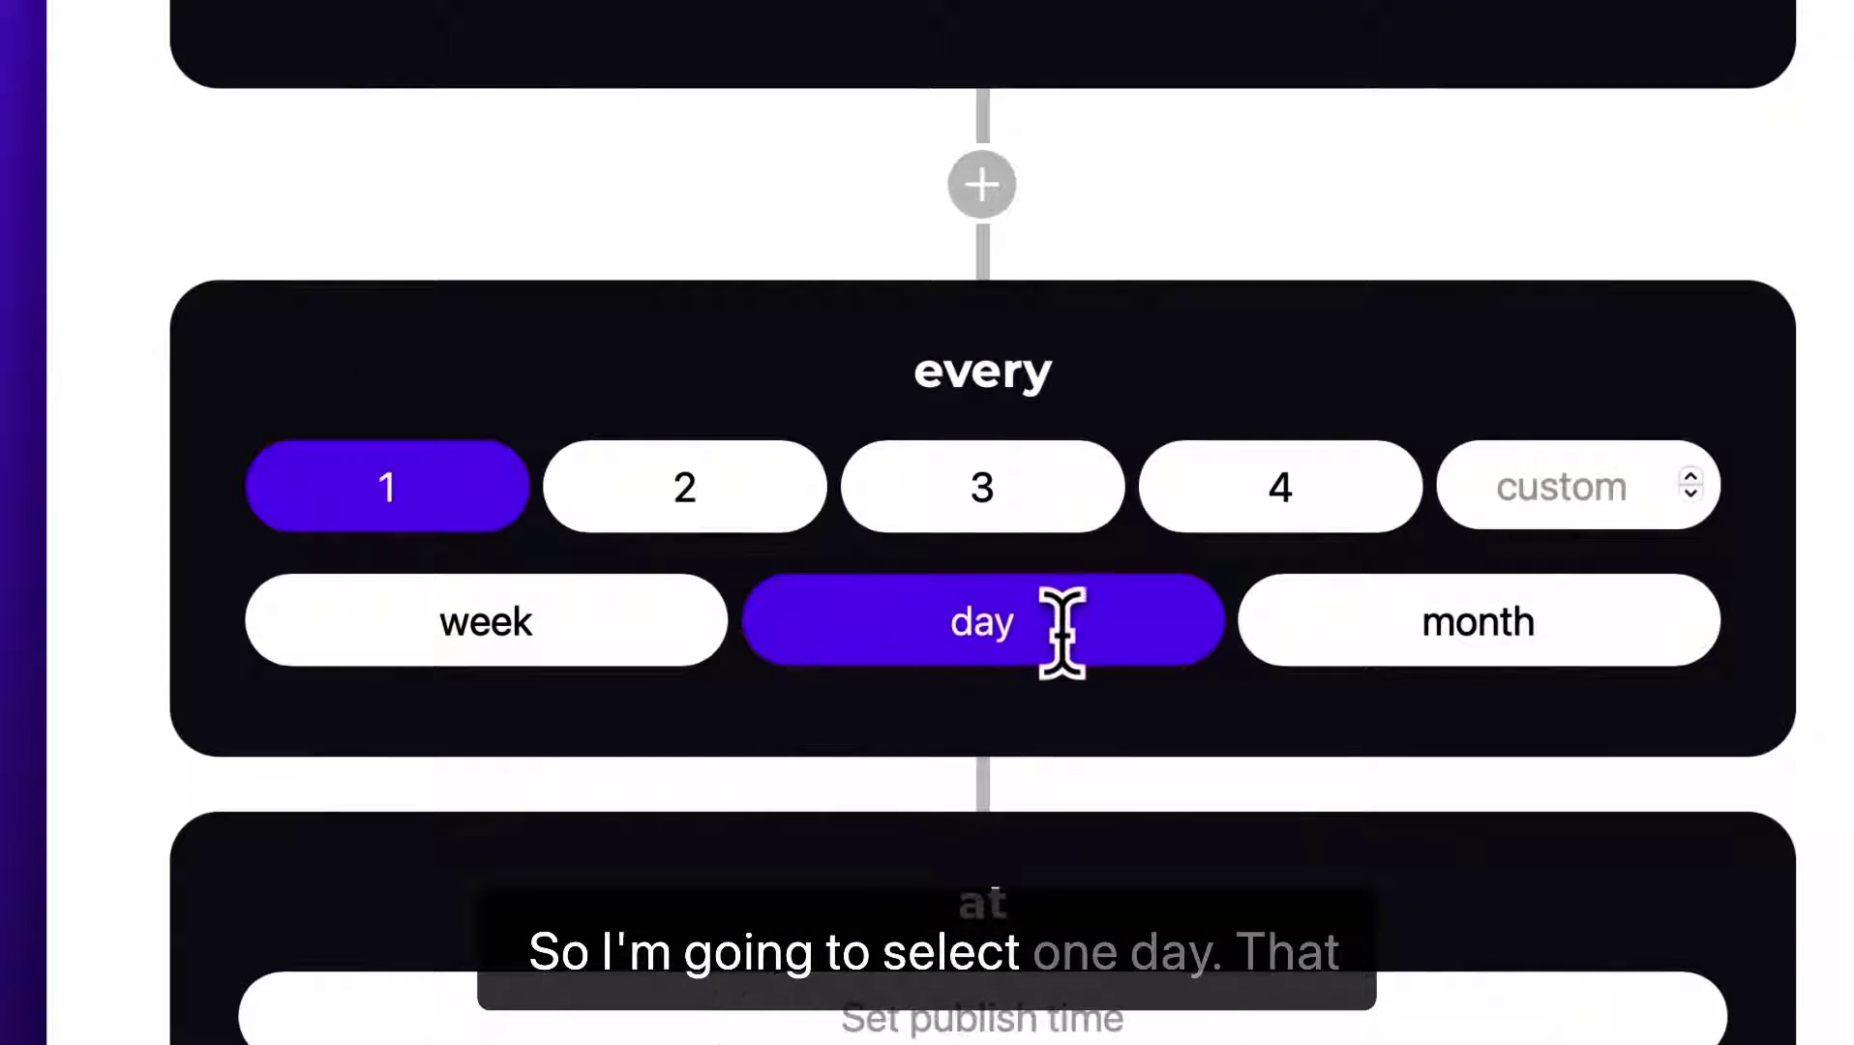
scroll(1064, 644, down, 3)
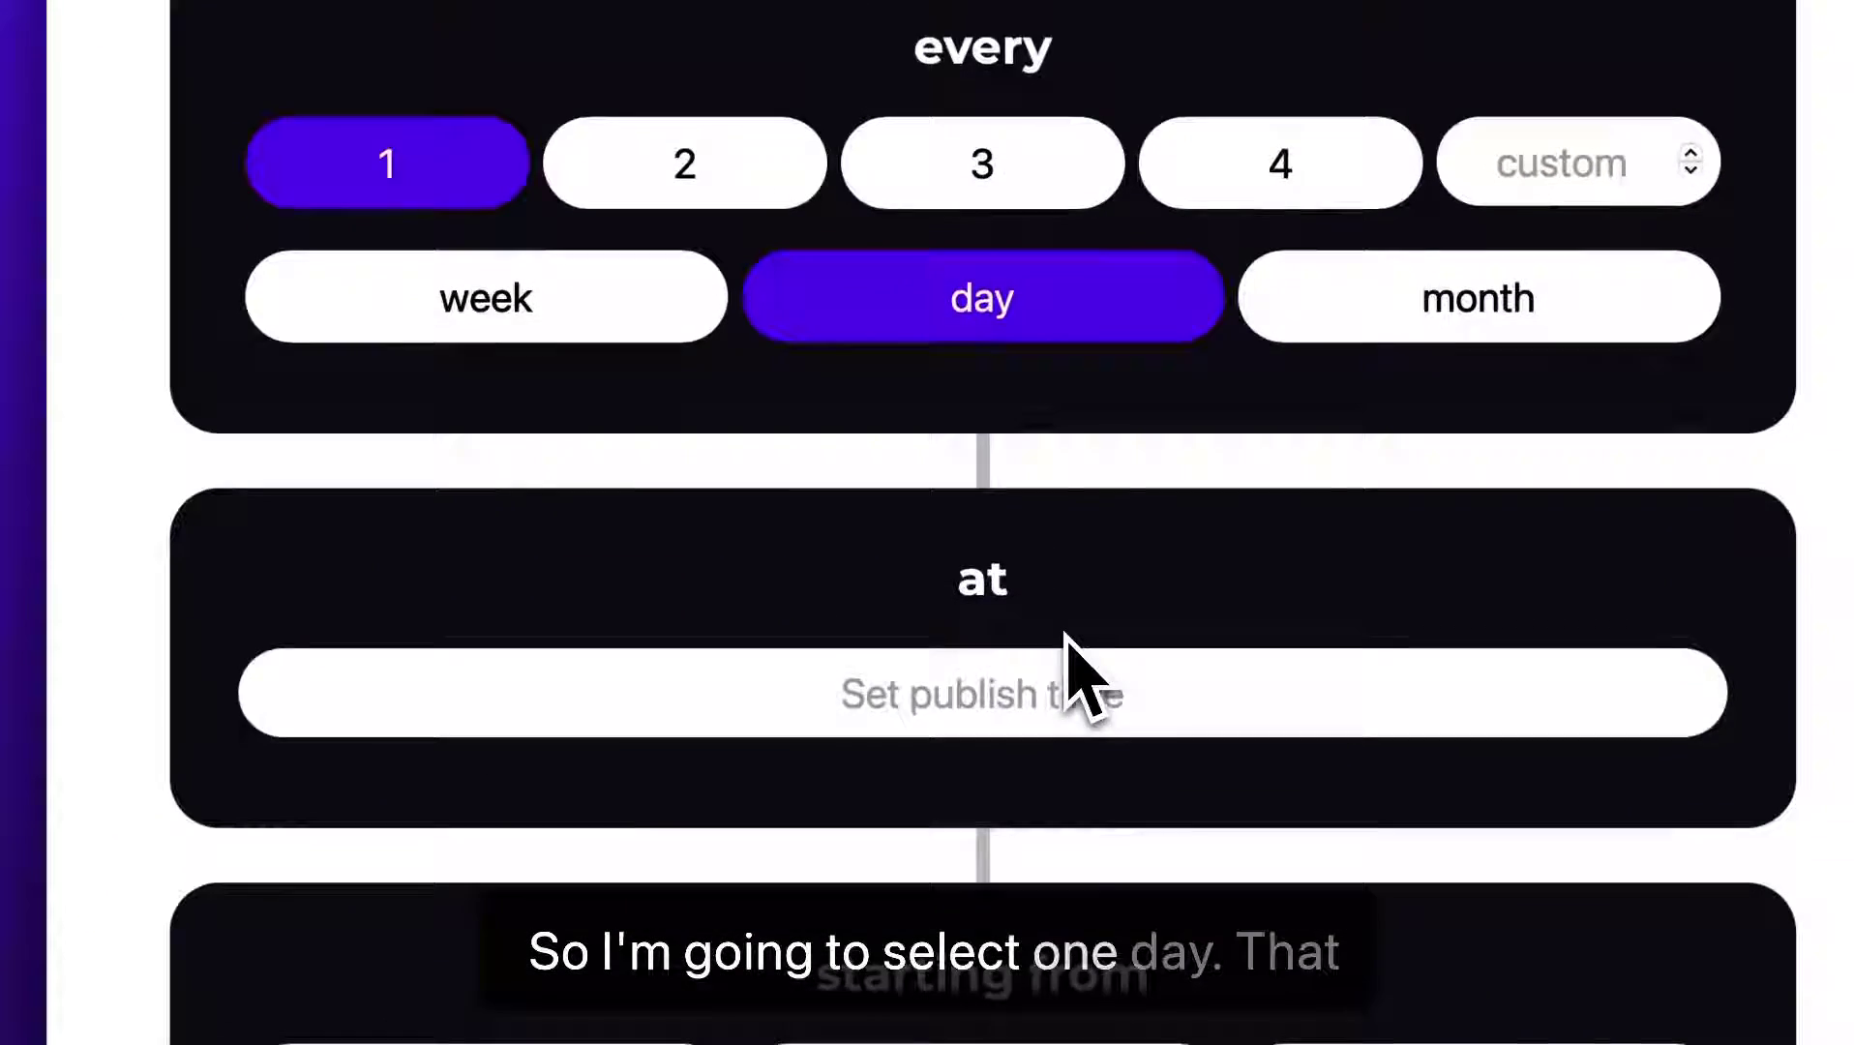
scroll(1067, 668, down, 2)
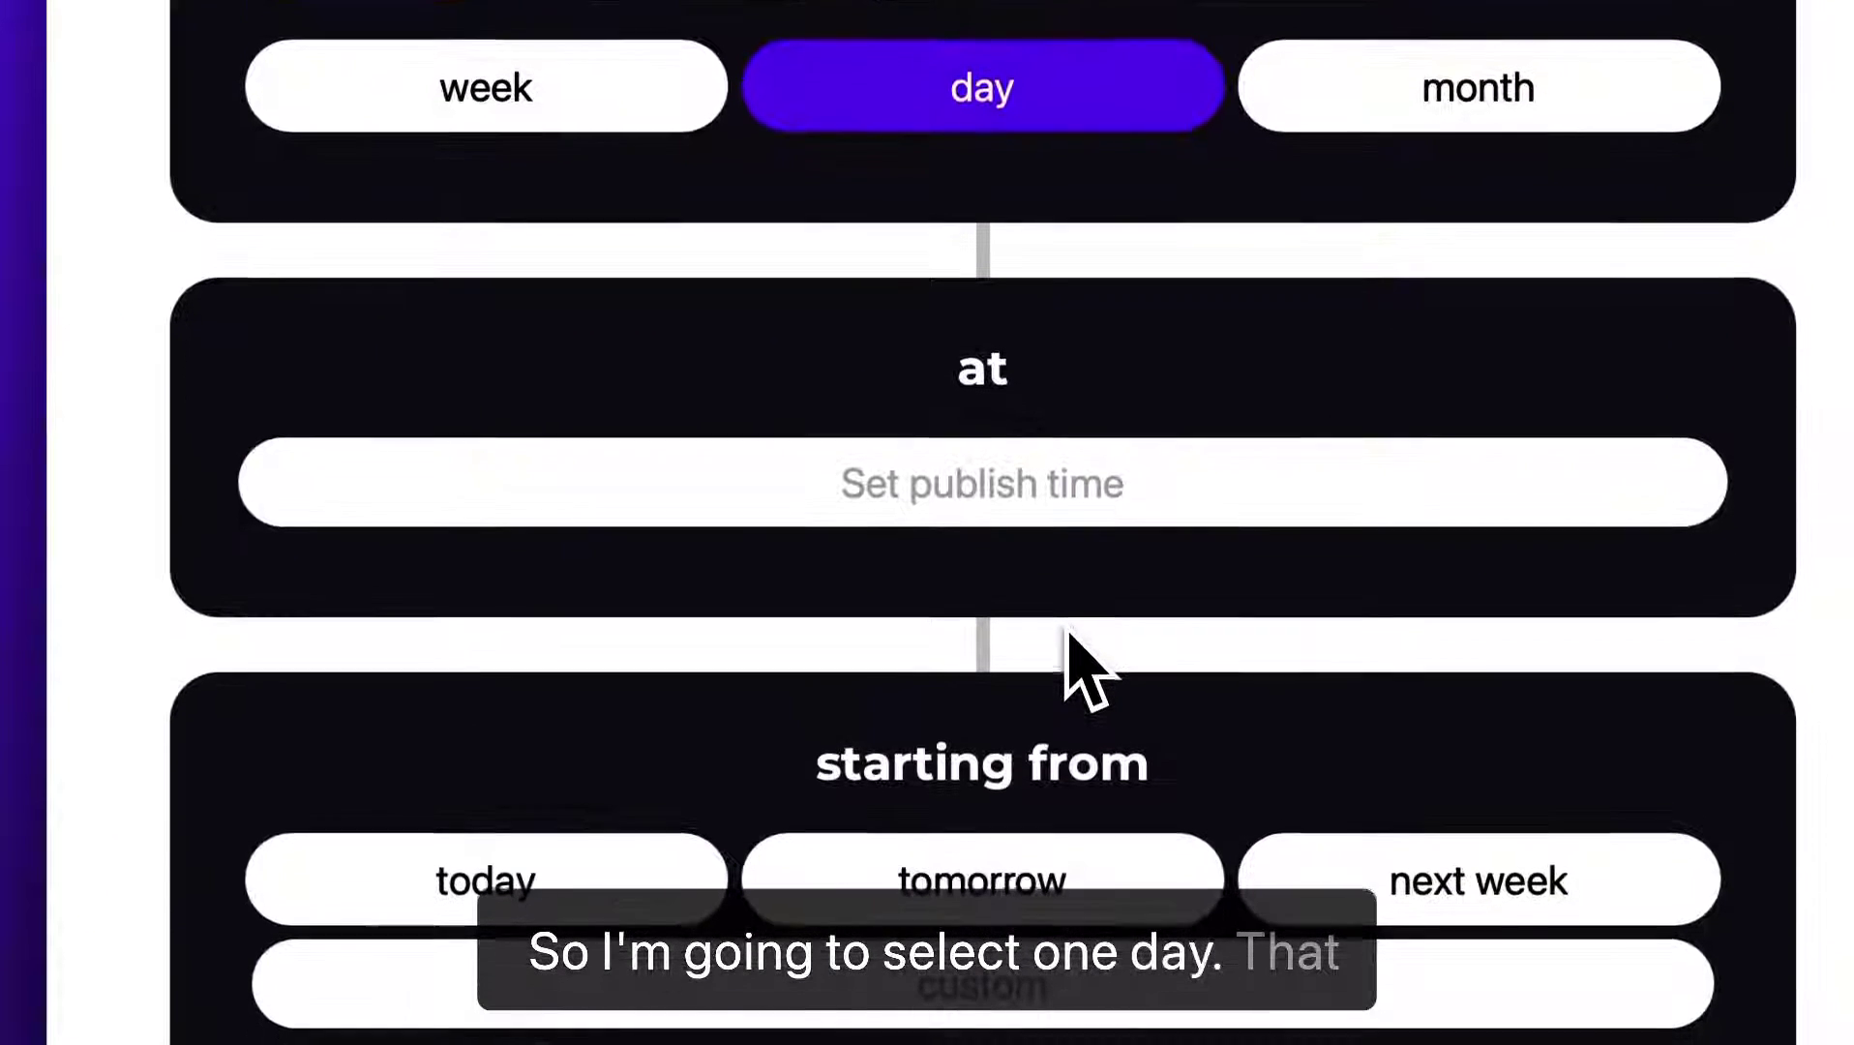
click(1049, 523)
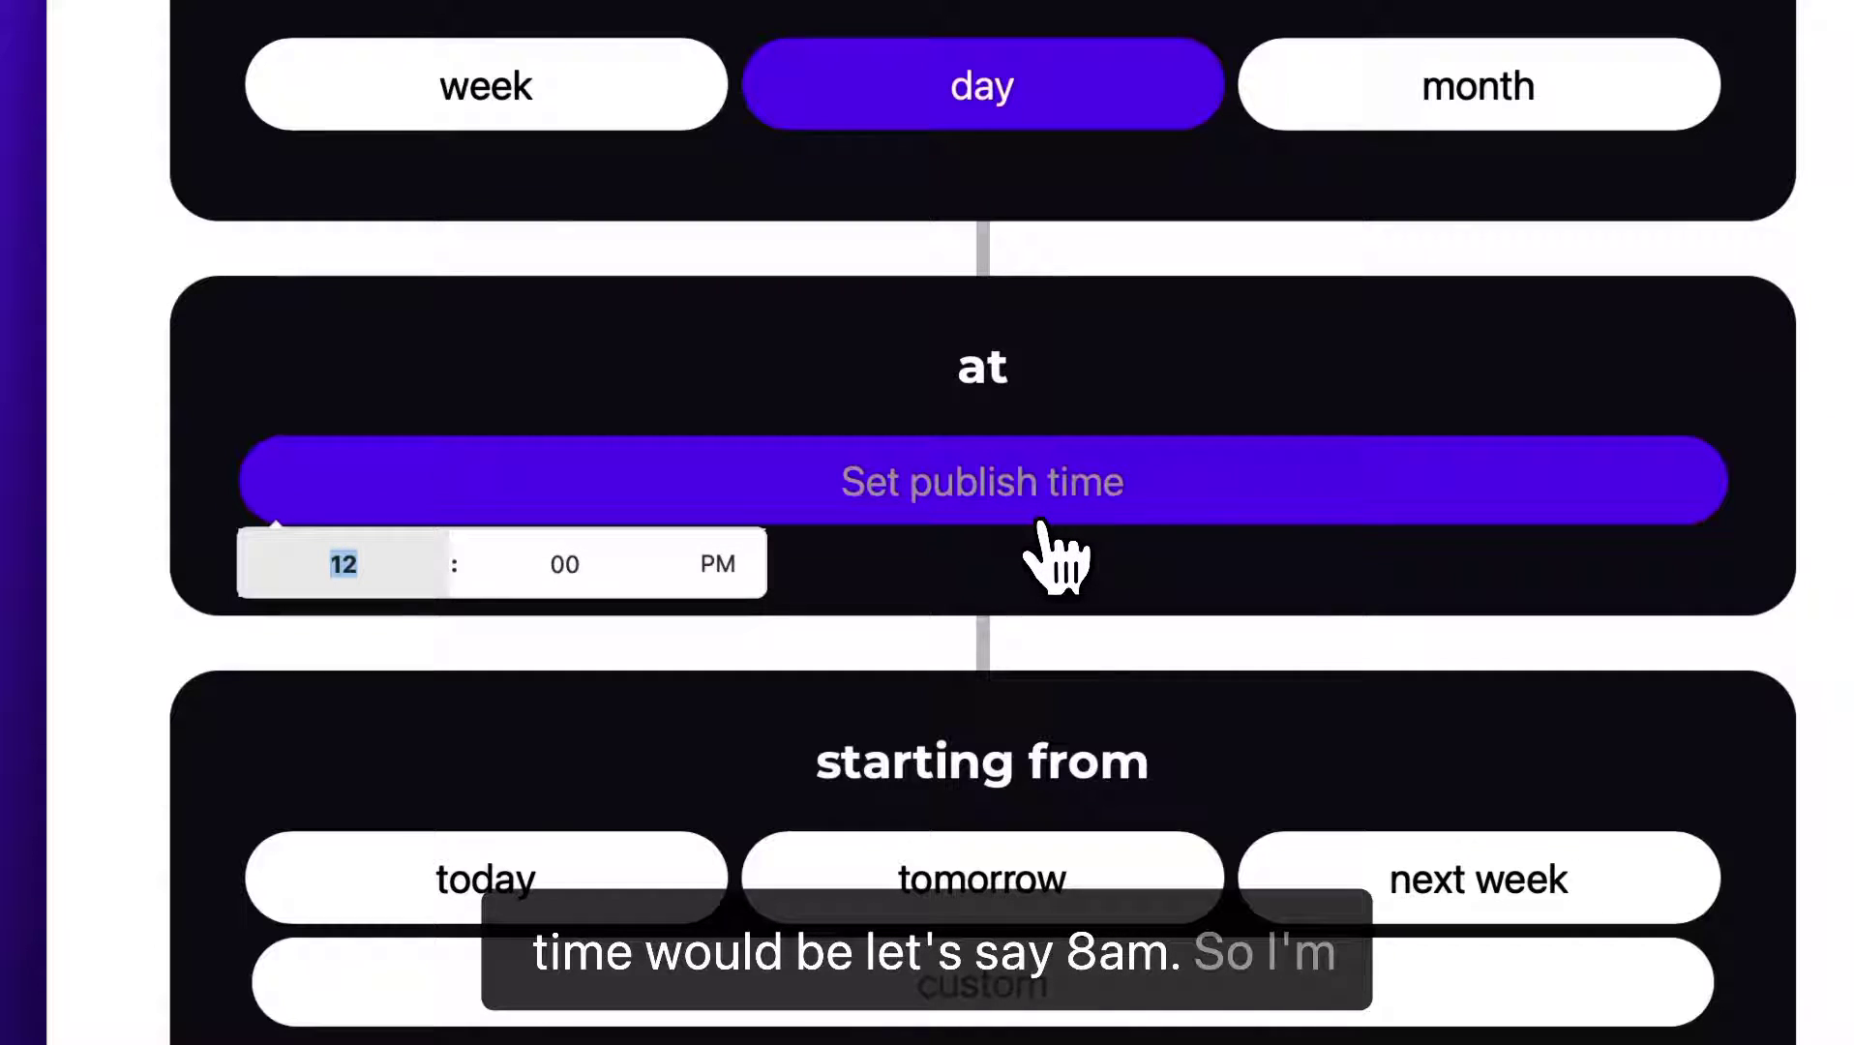
key(Tab)
key(Tab)
key(a)
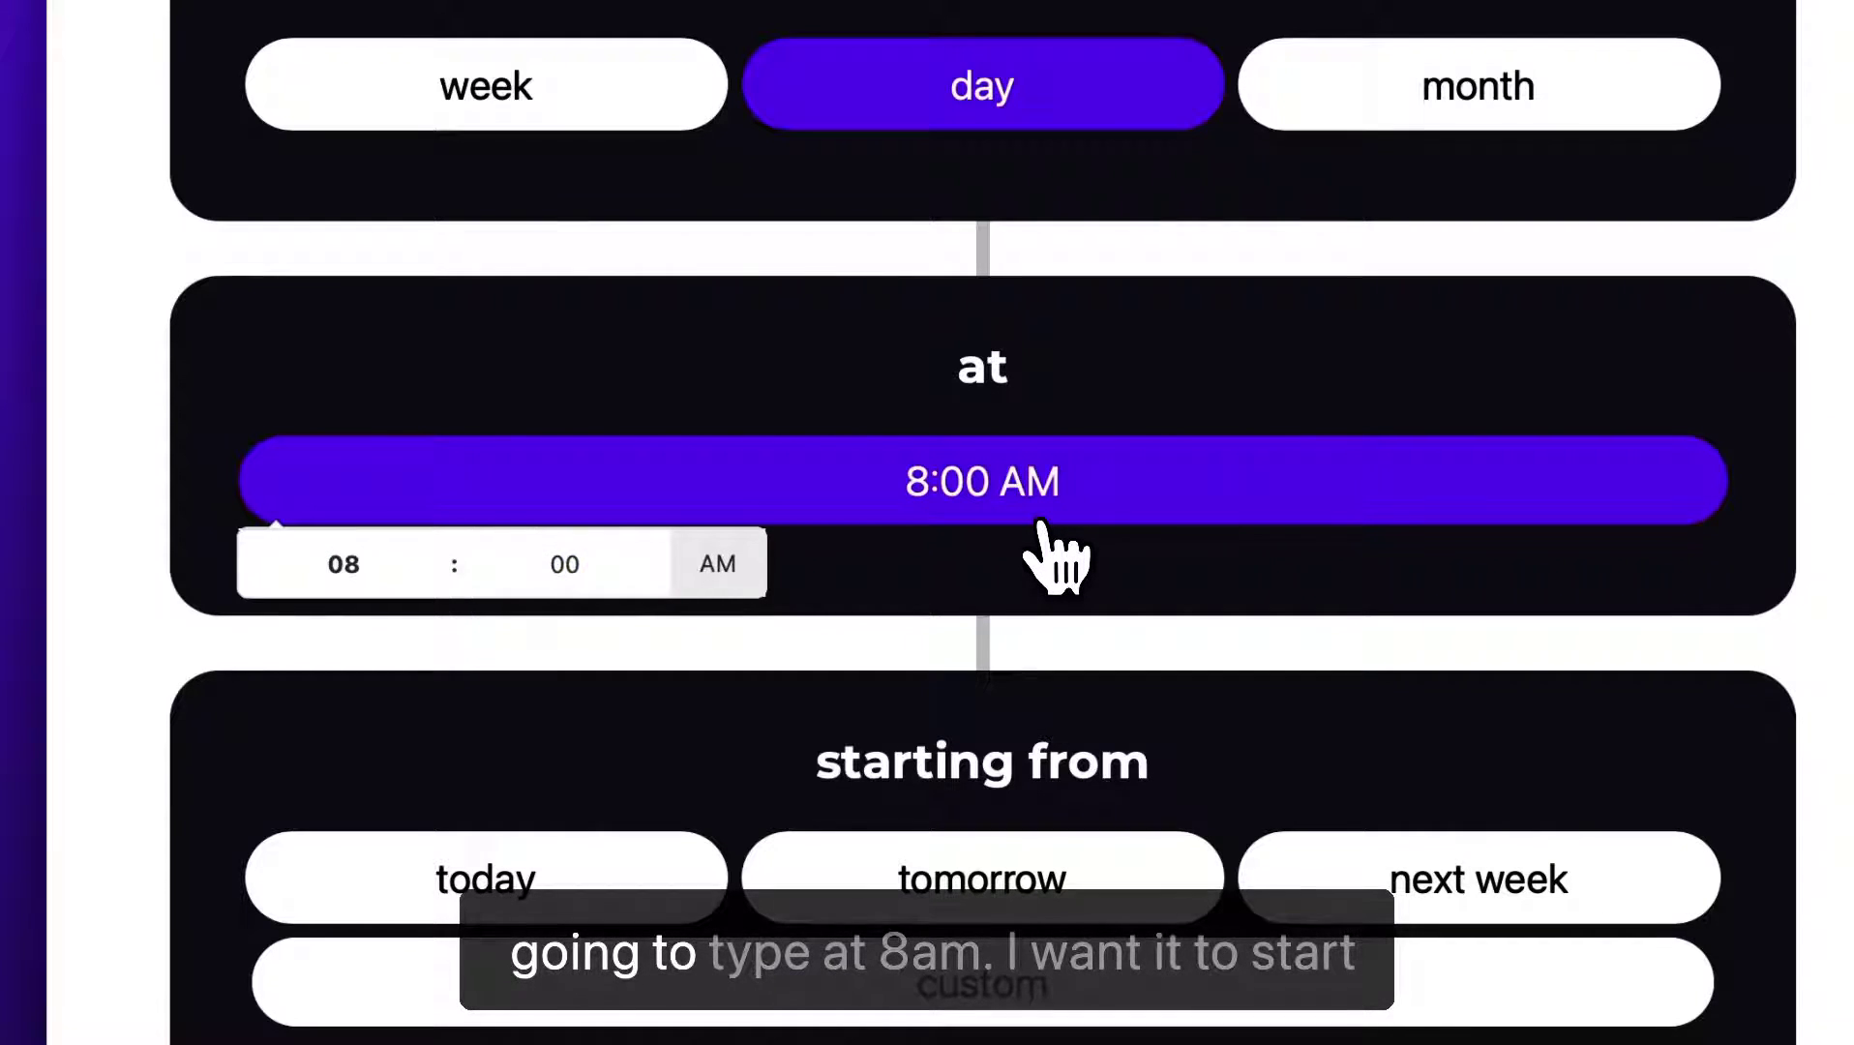
scroll(1094, 694, down, 3)
scroll(1087, 702, down, 1)
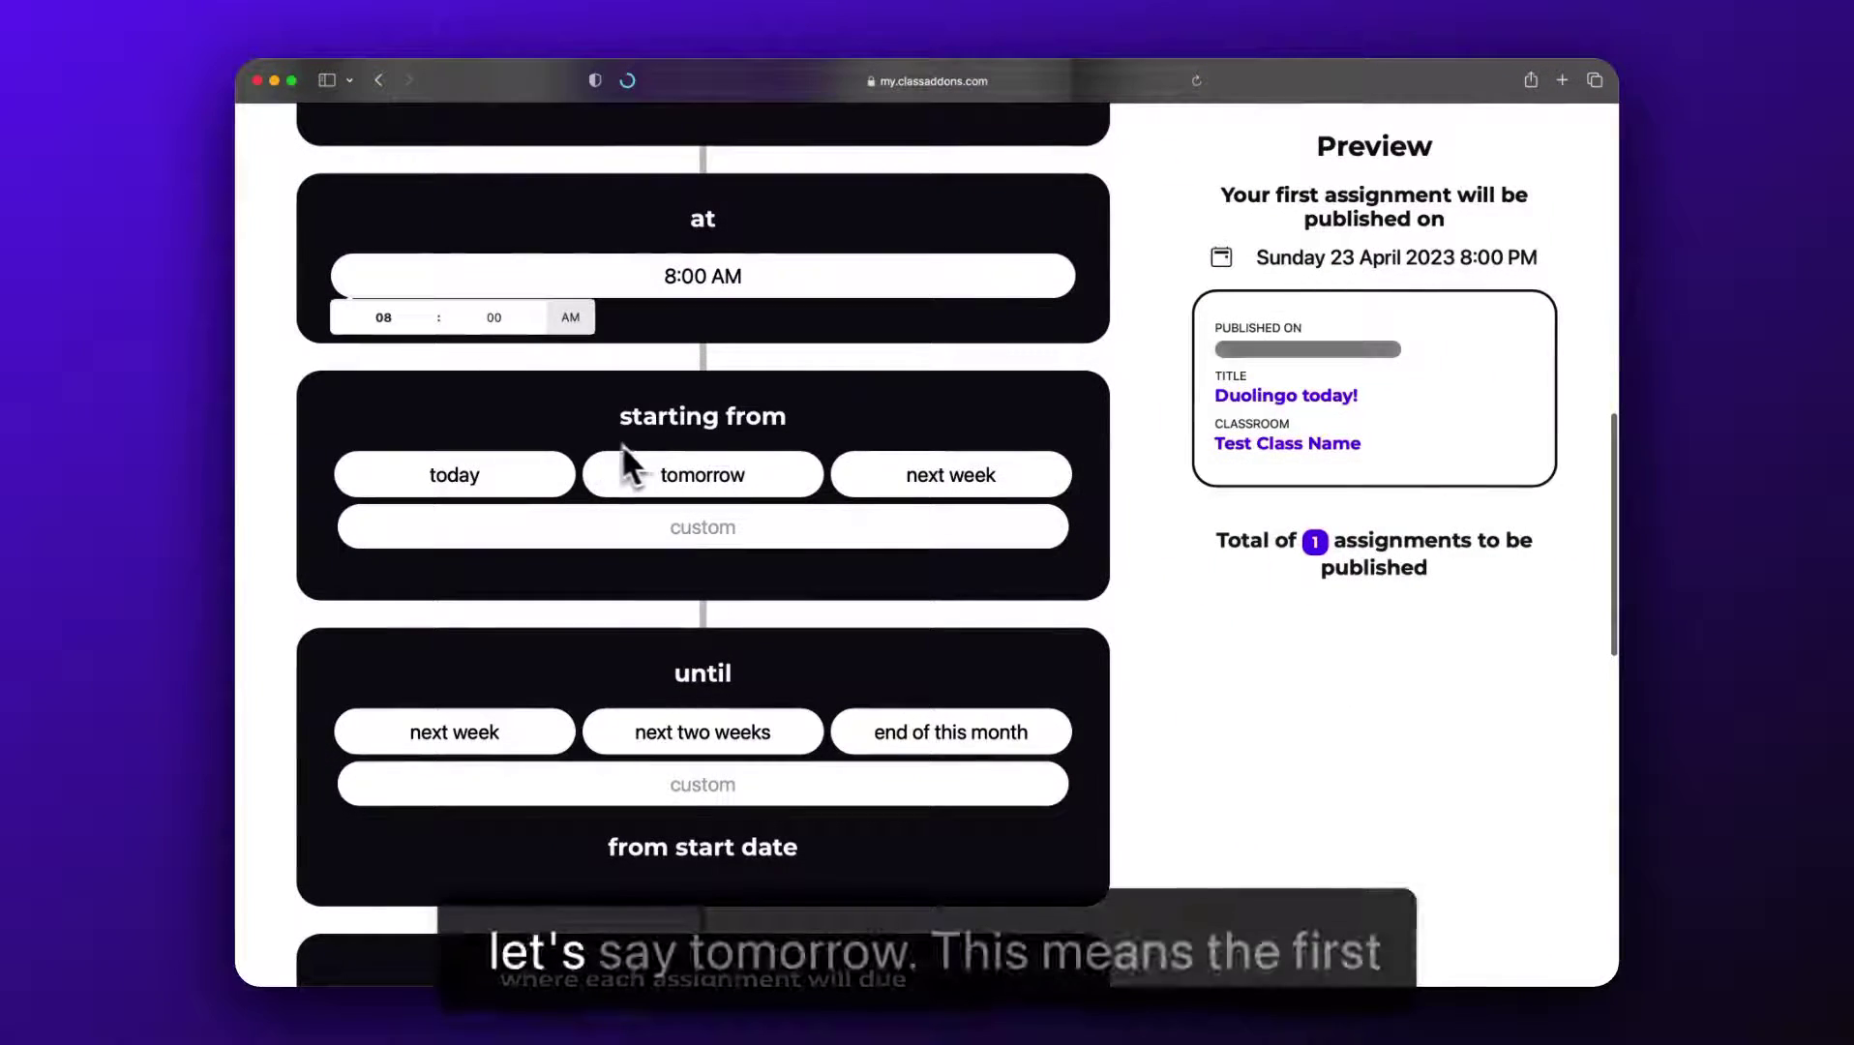
click(638, 470)
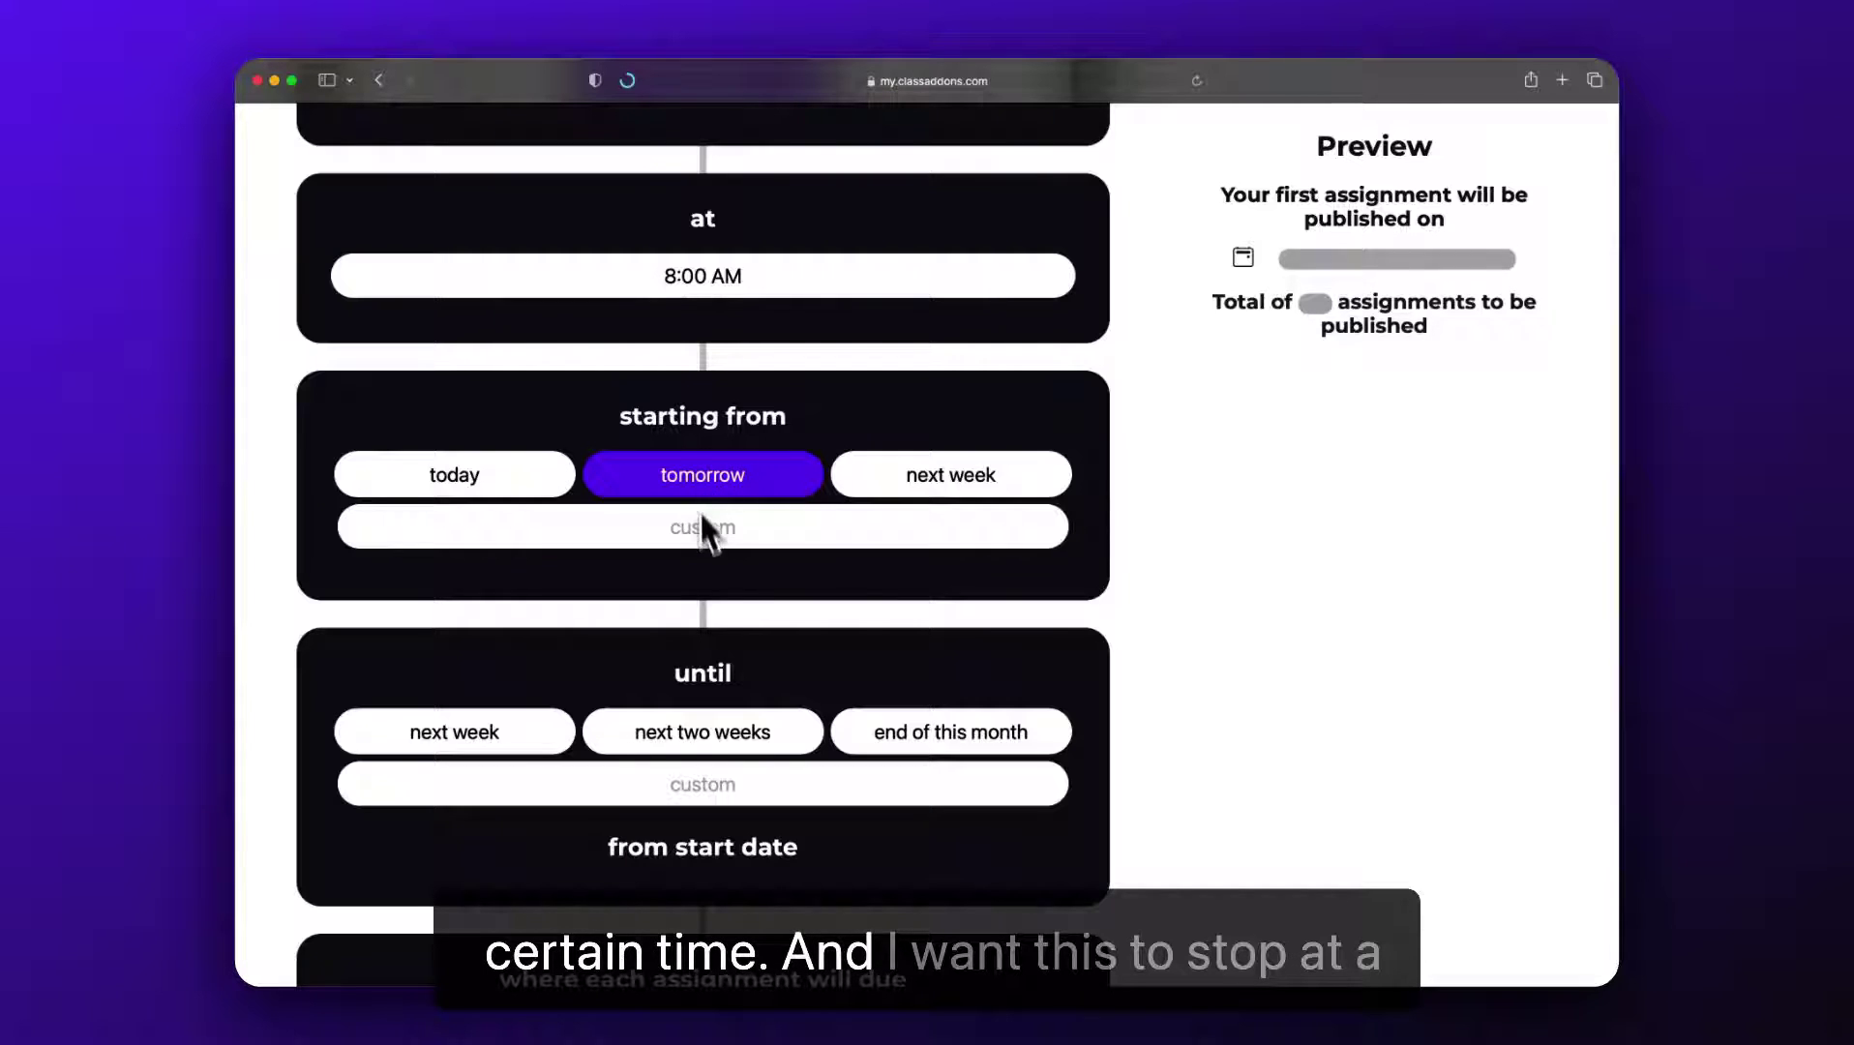
scroll(764, 666, down, 2)
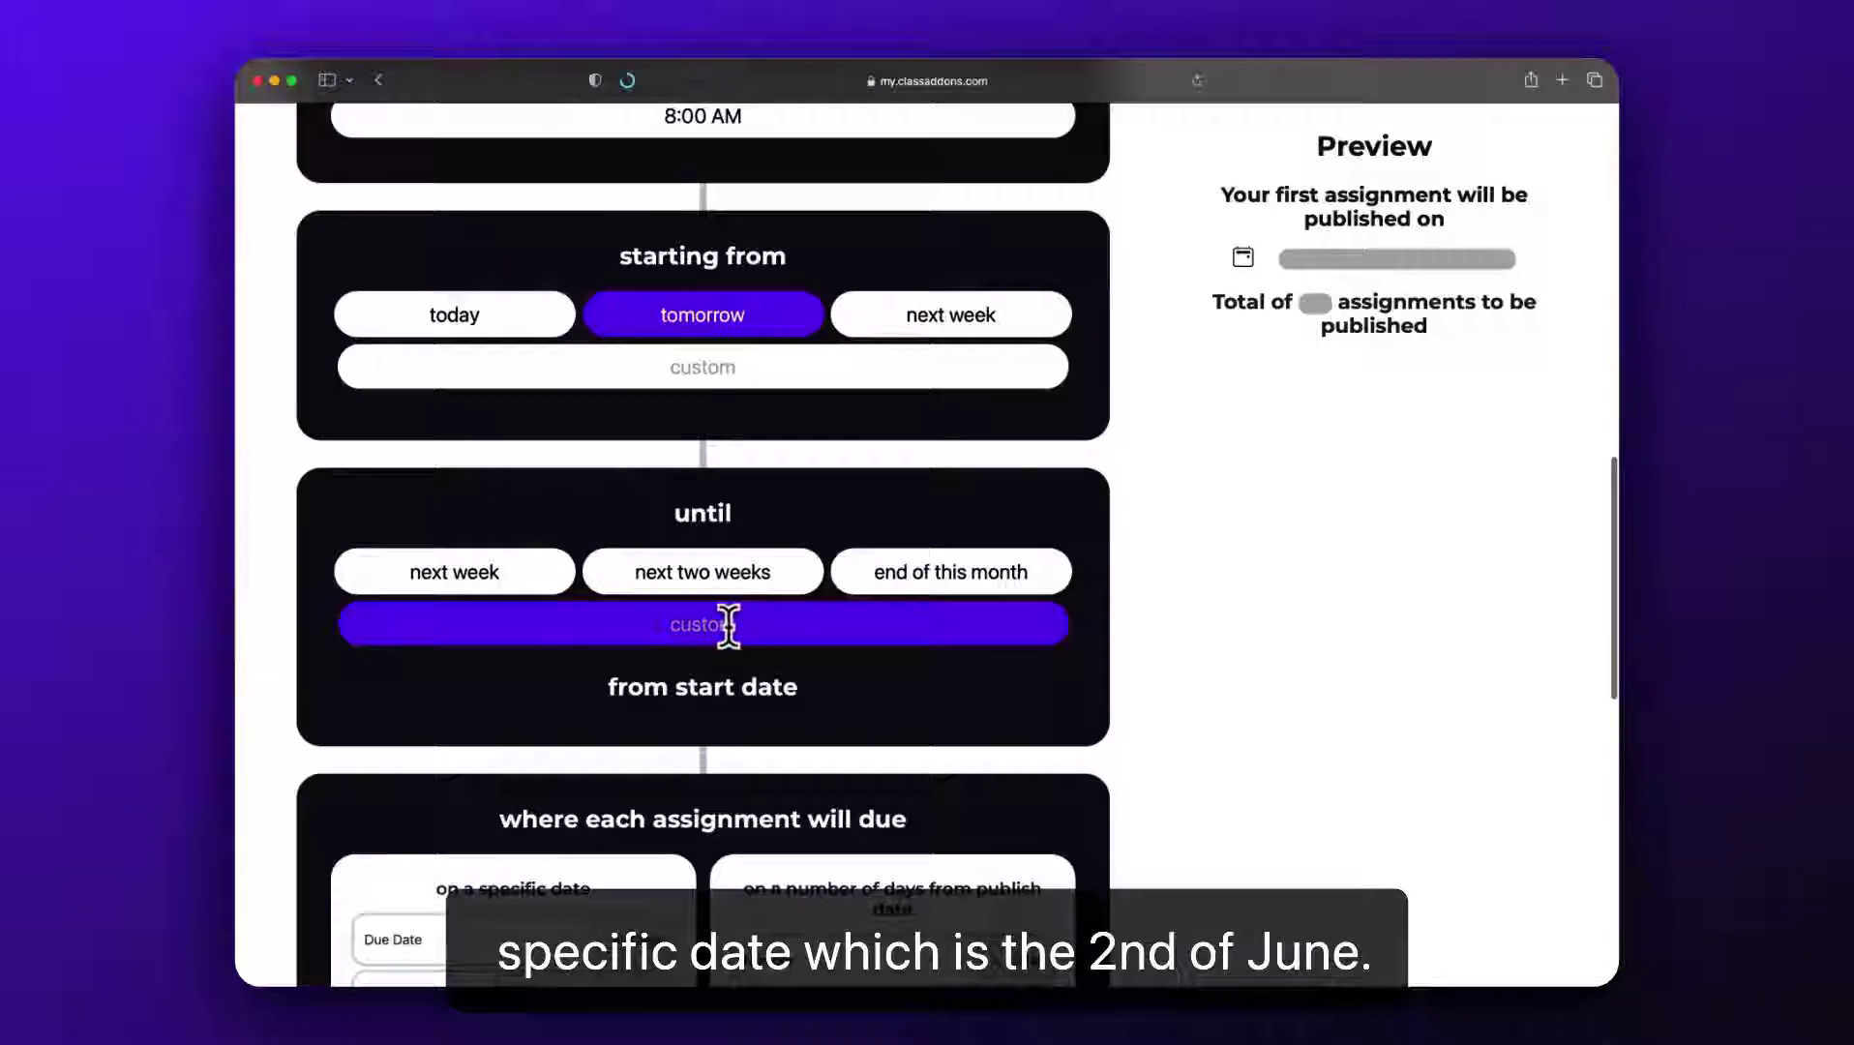
Step: Set a custom end date of Friday 2 June 2023
click(727, 624)
click(588, 665)
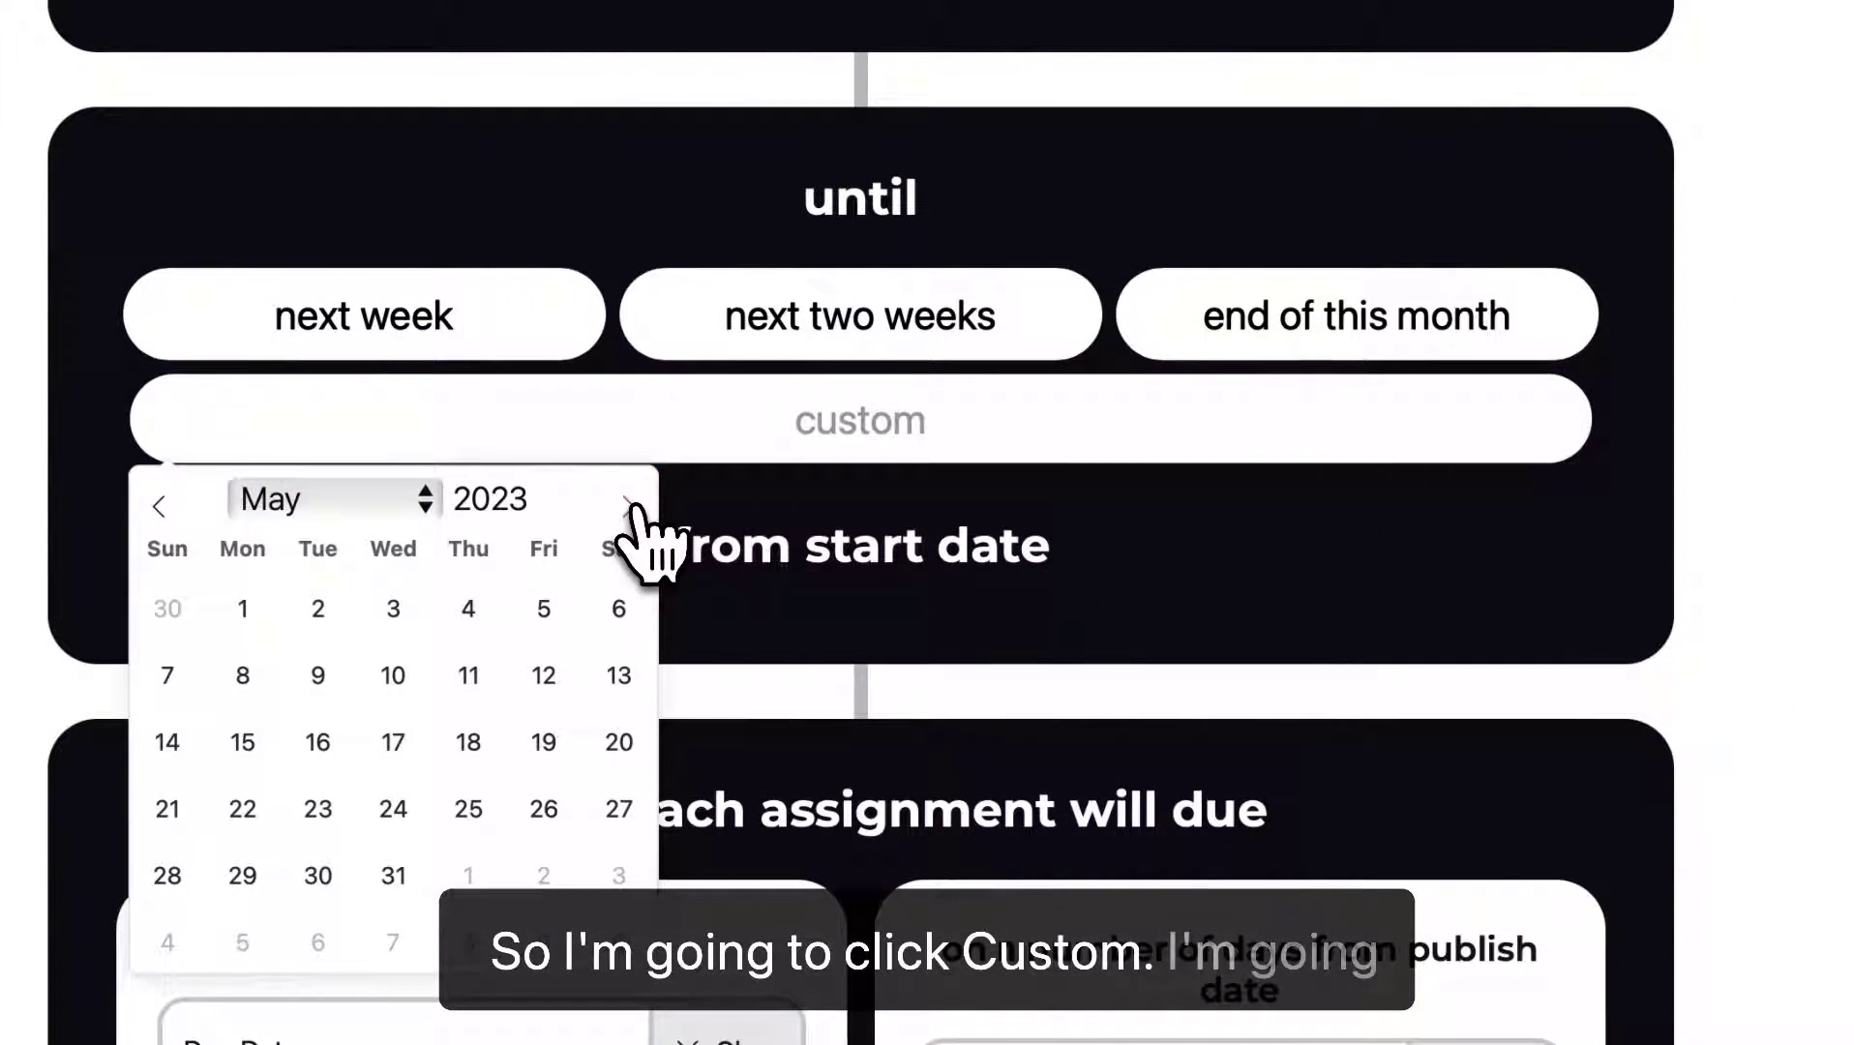
click(629, 505)
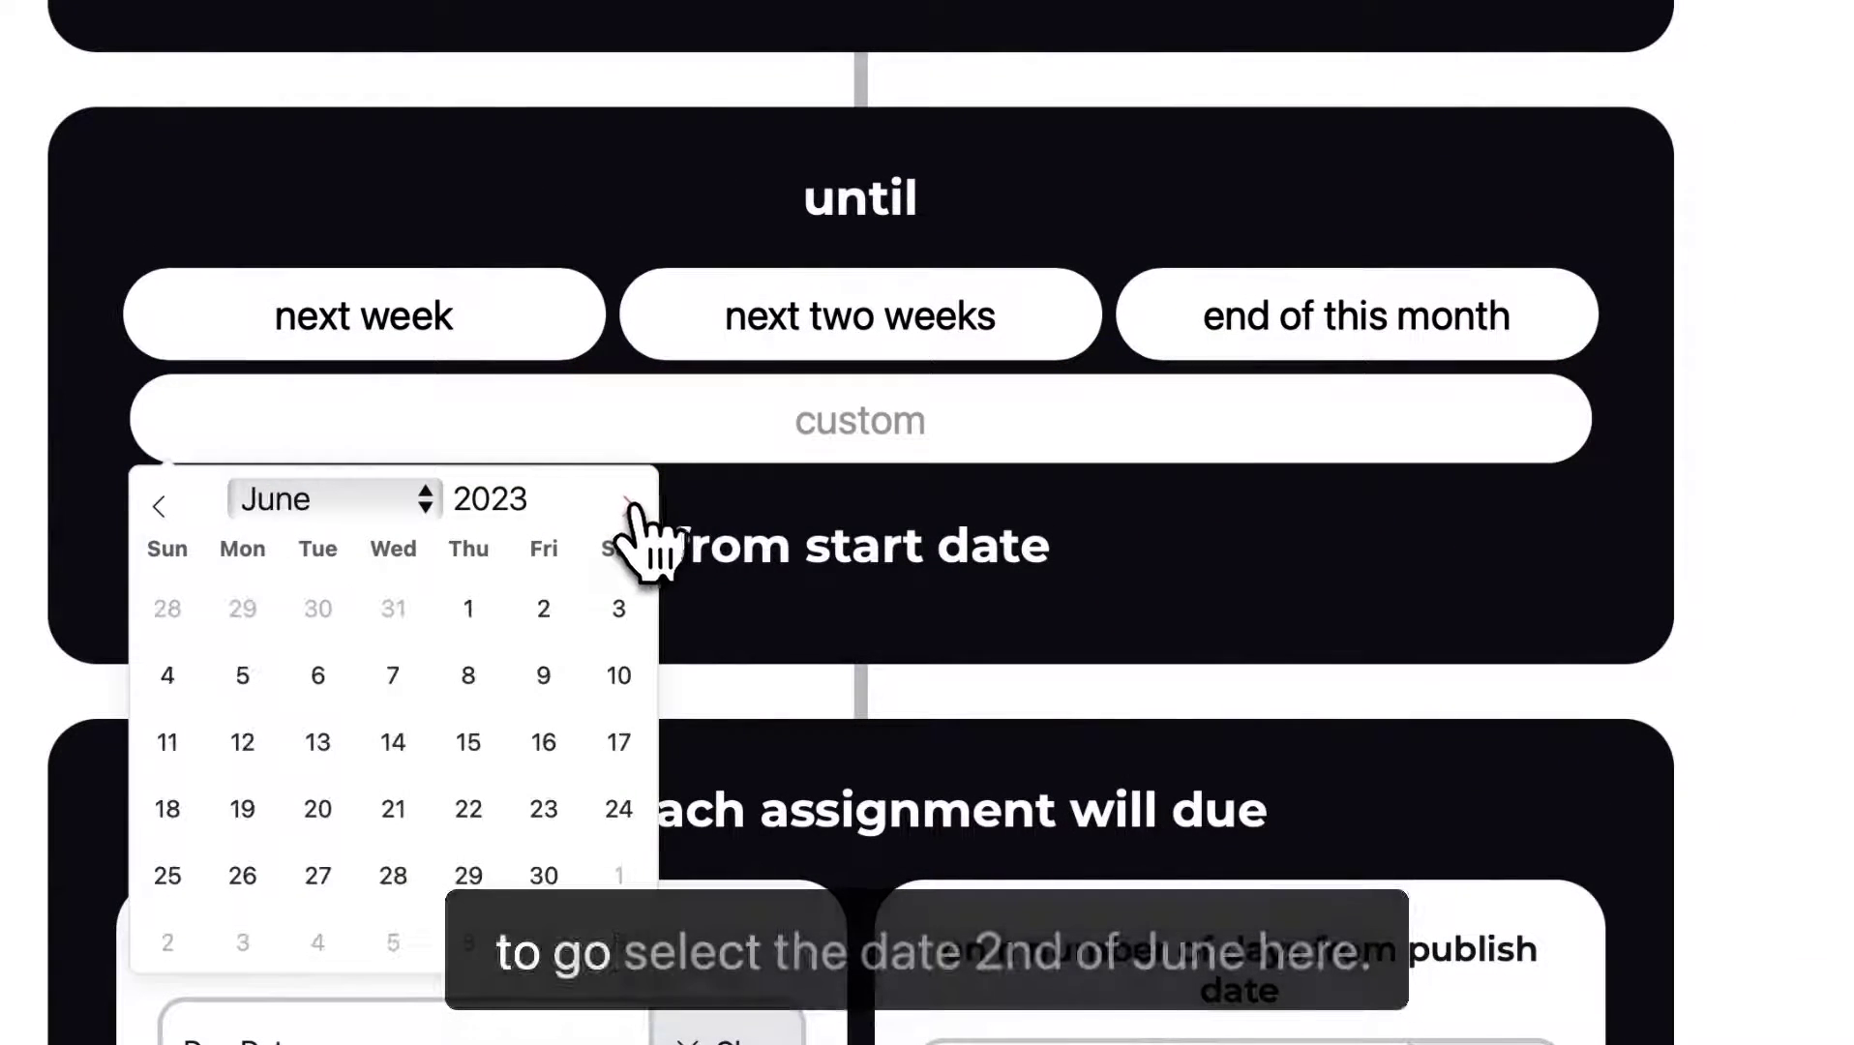
click(545, 609)
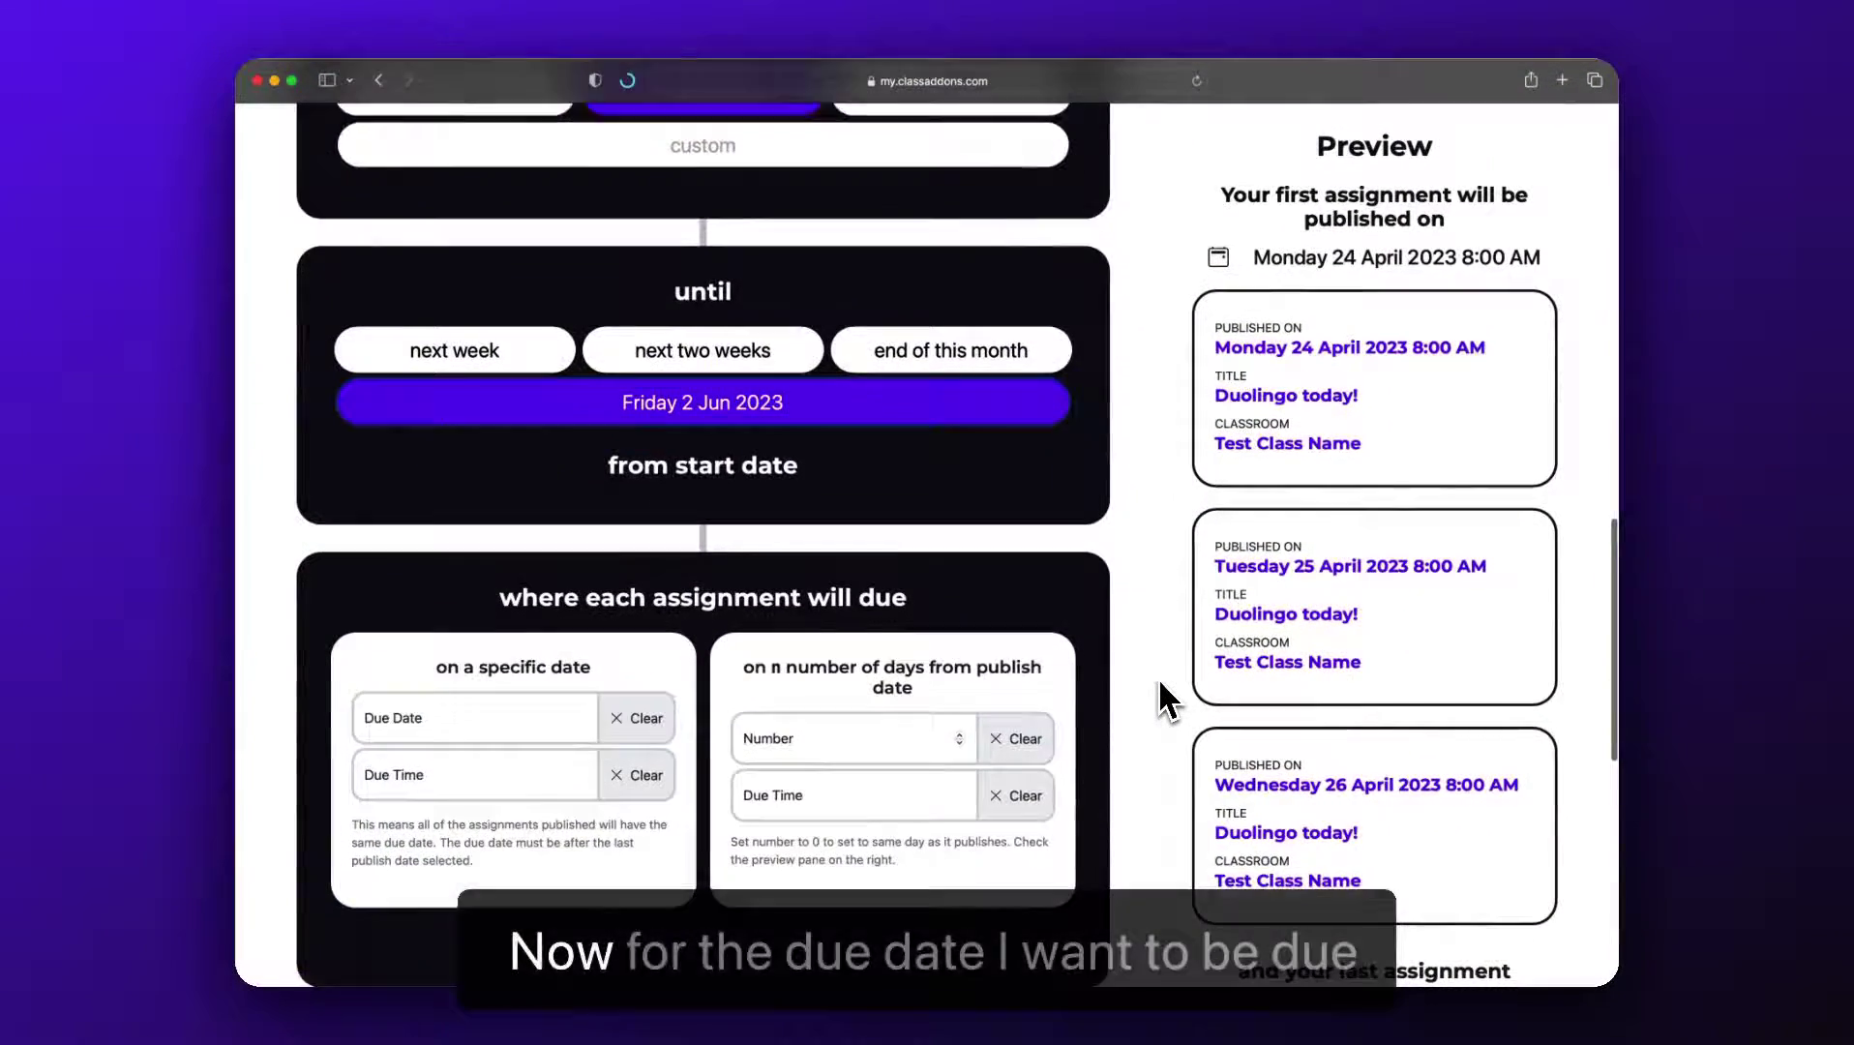
scroll(1163, 701, down, 2)
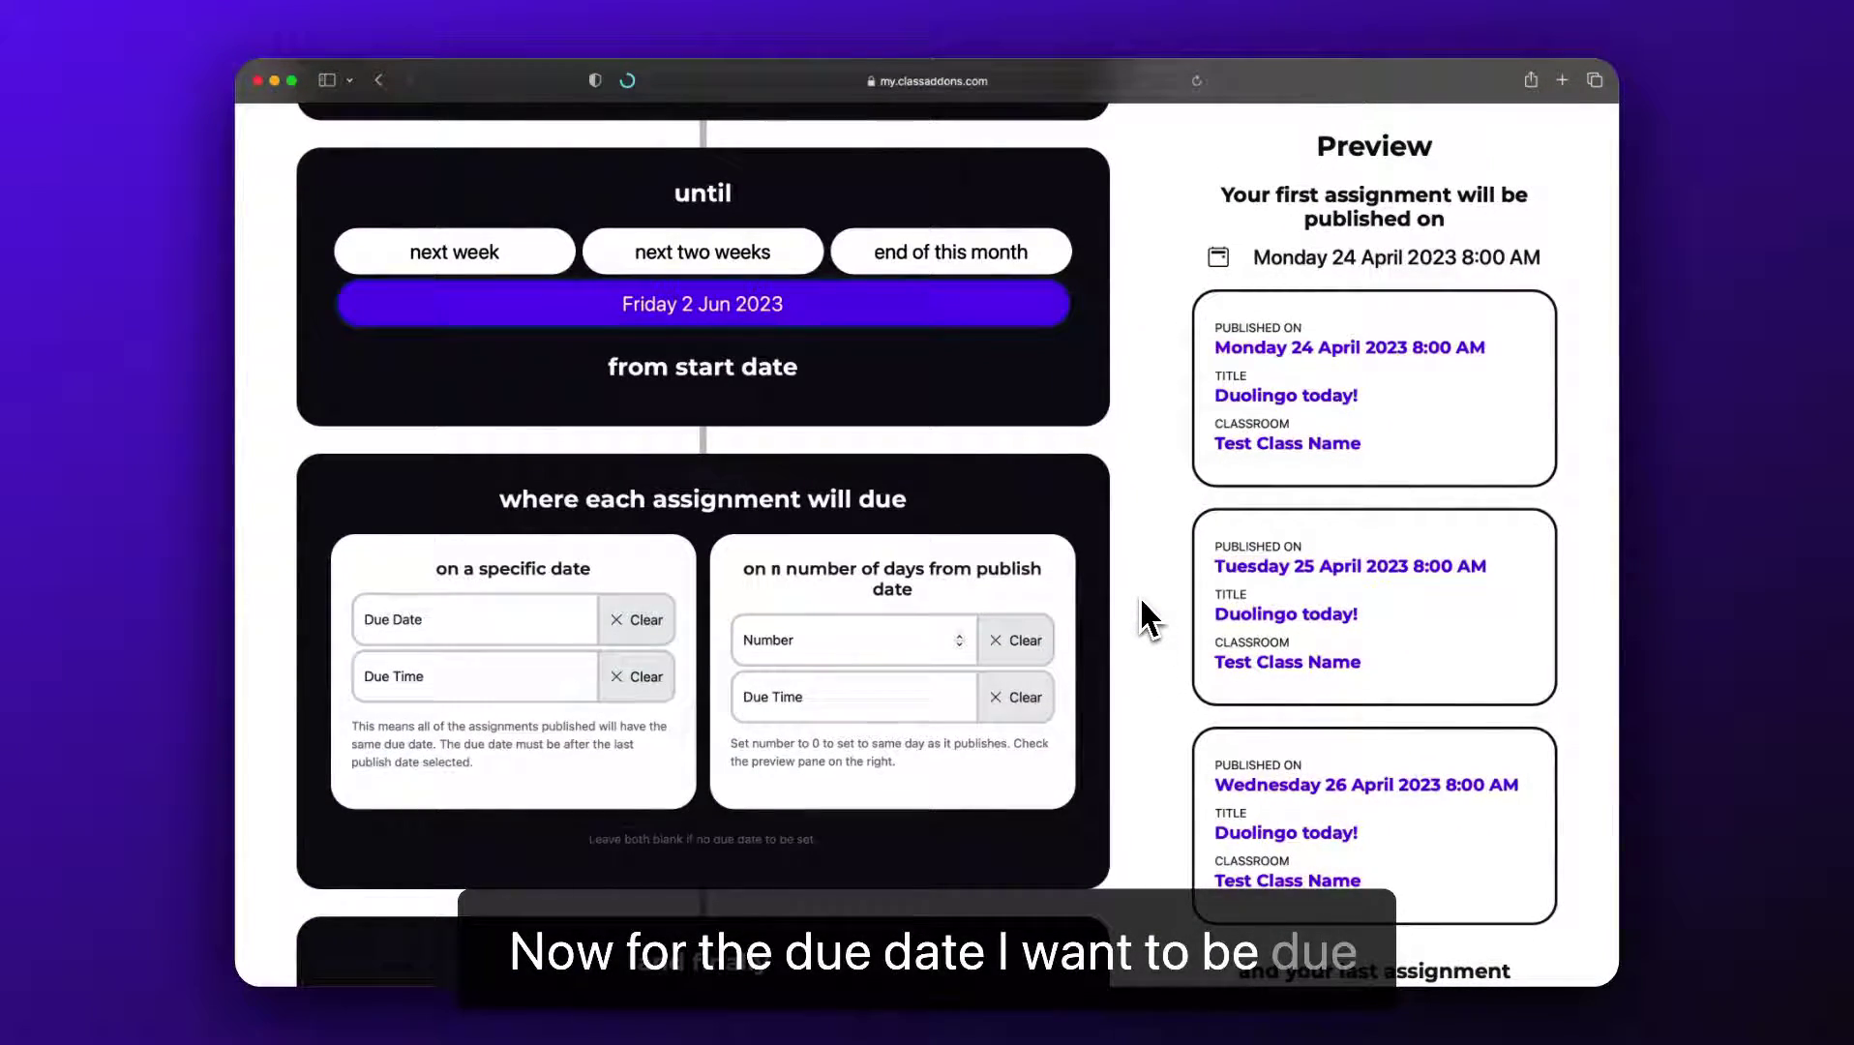
Step: Set each assignment due 0 days after its publish date, at 10:00 PM
click(860, 642)
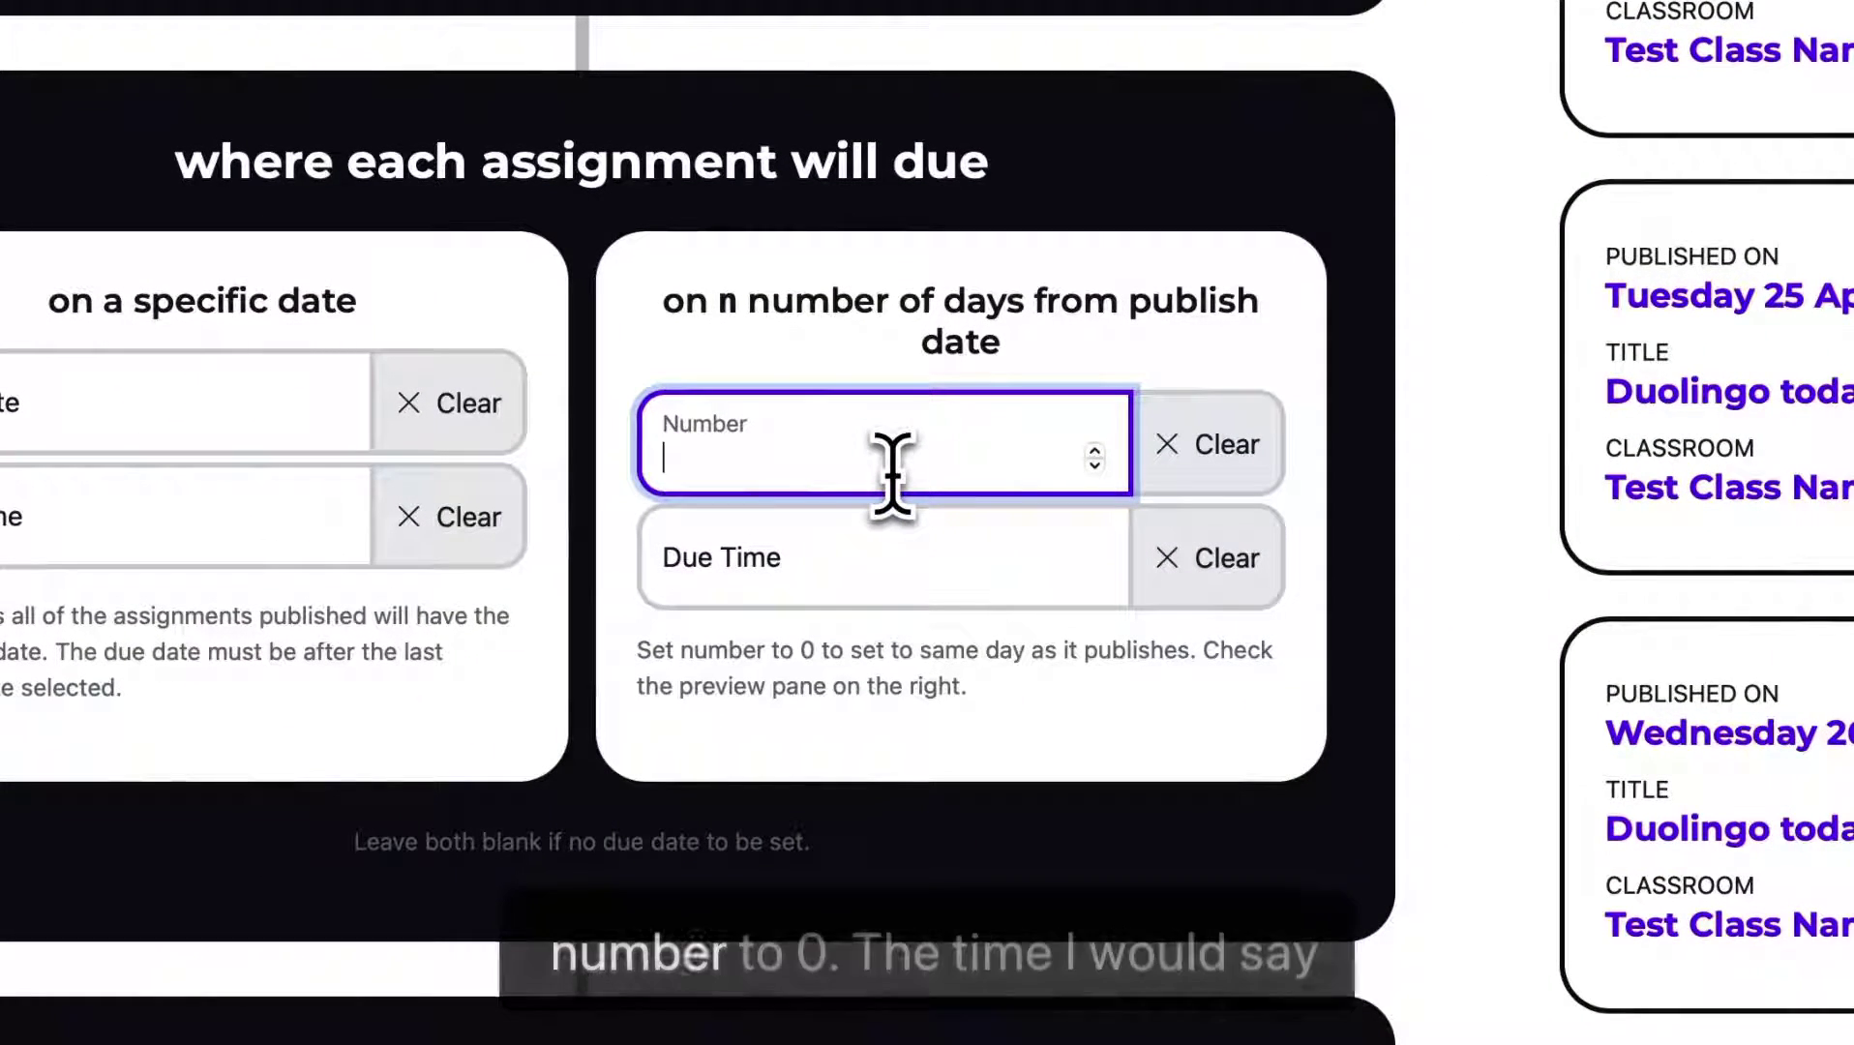
text(0)
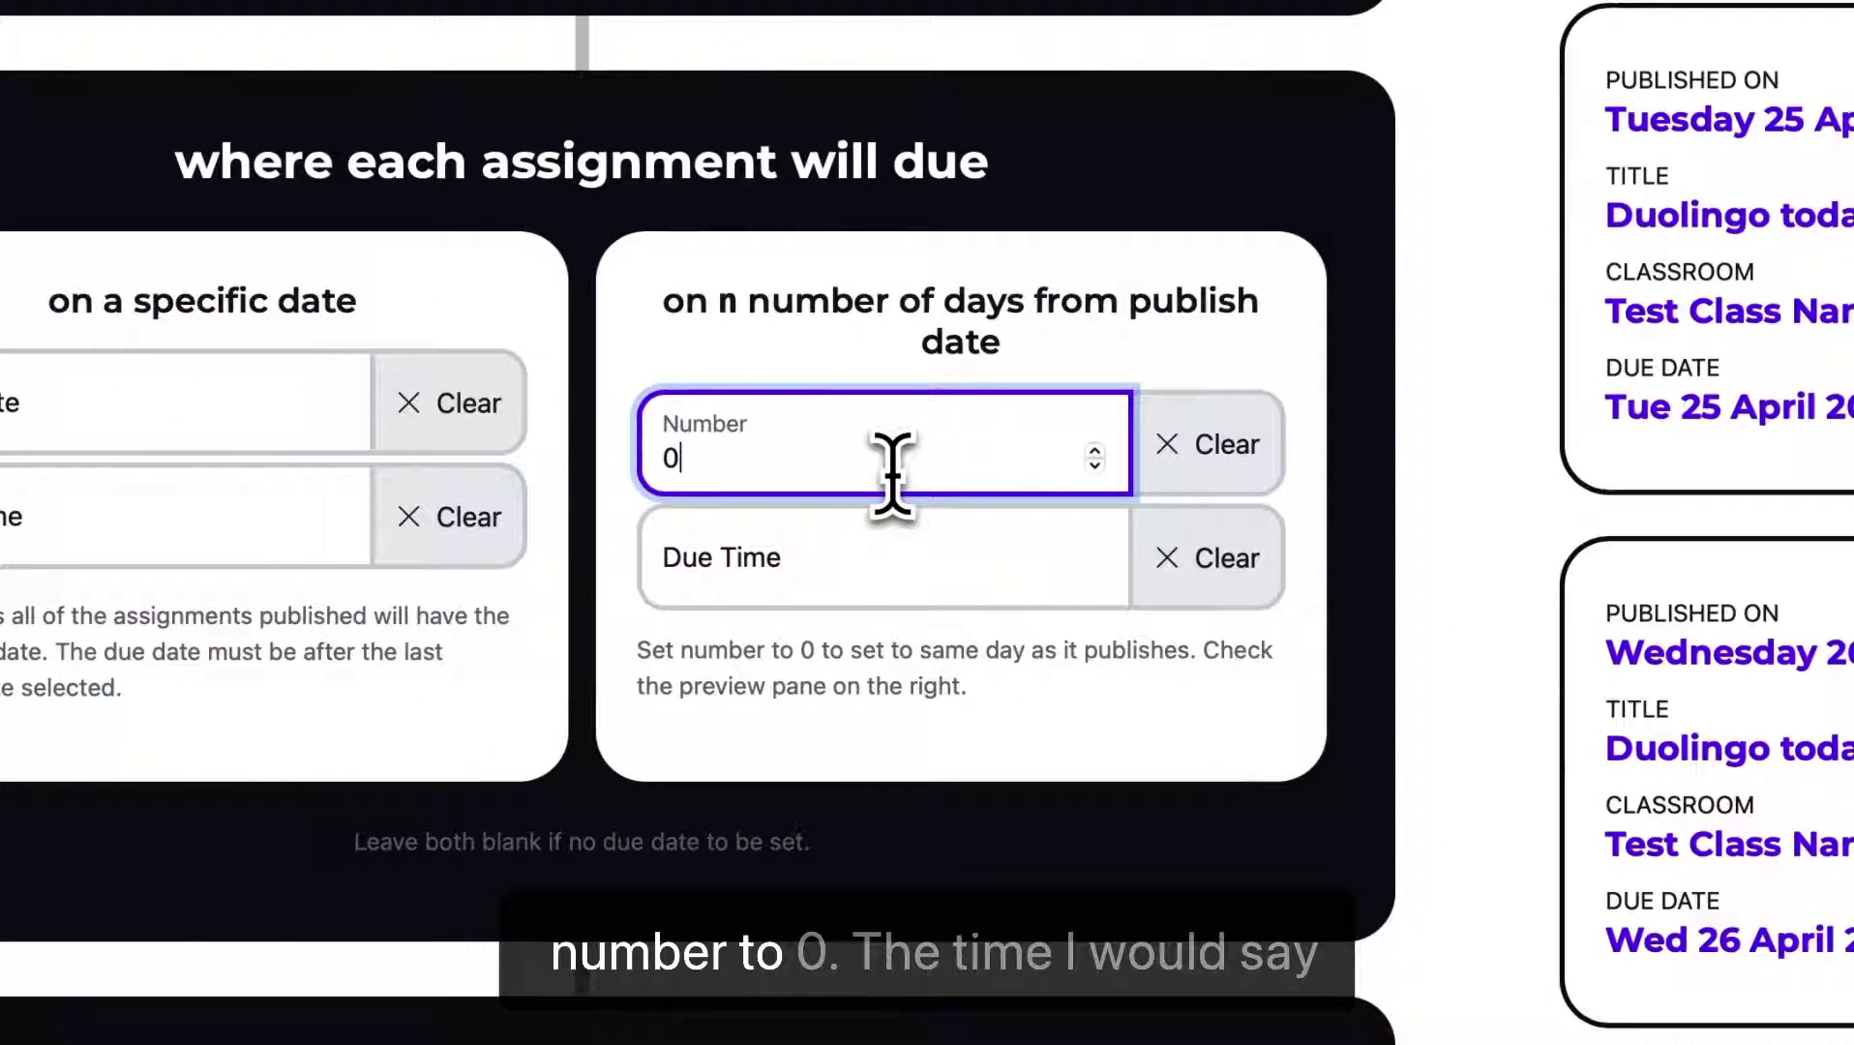
click(851, 586)
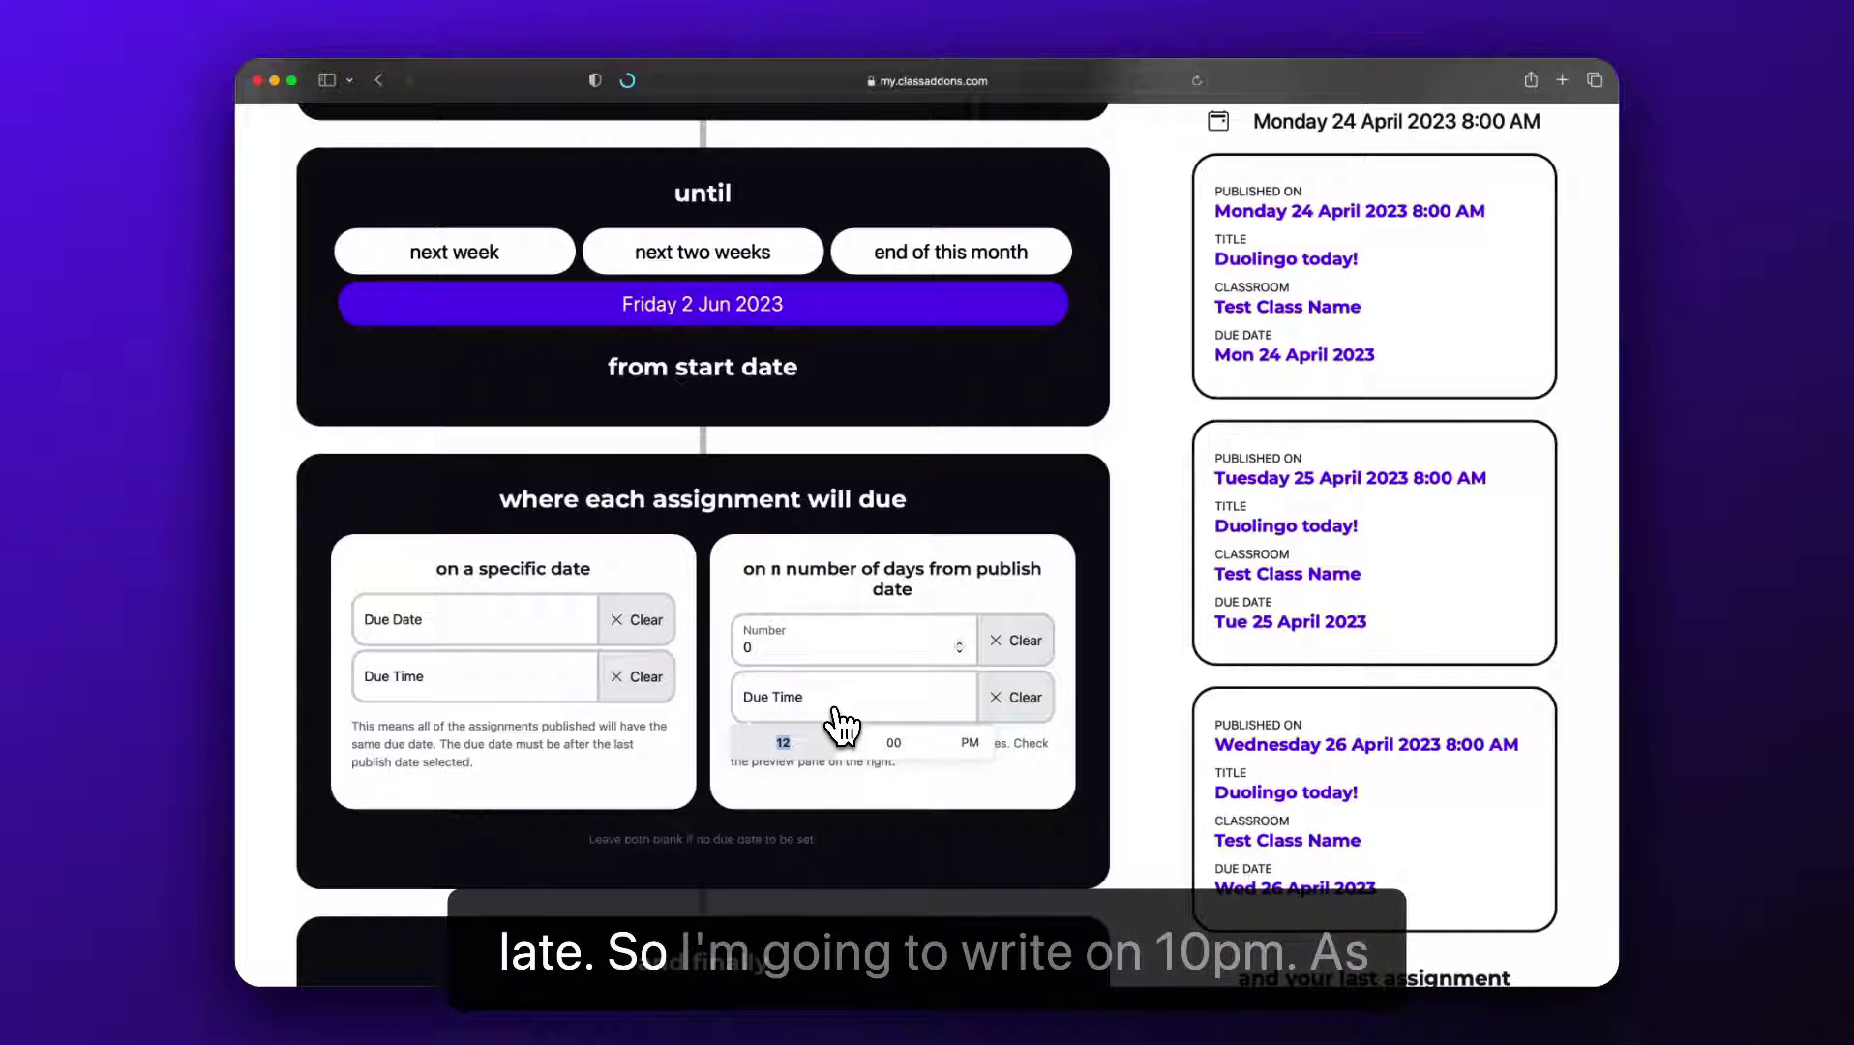
text(10:00 PM)
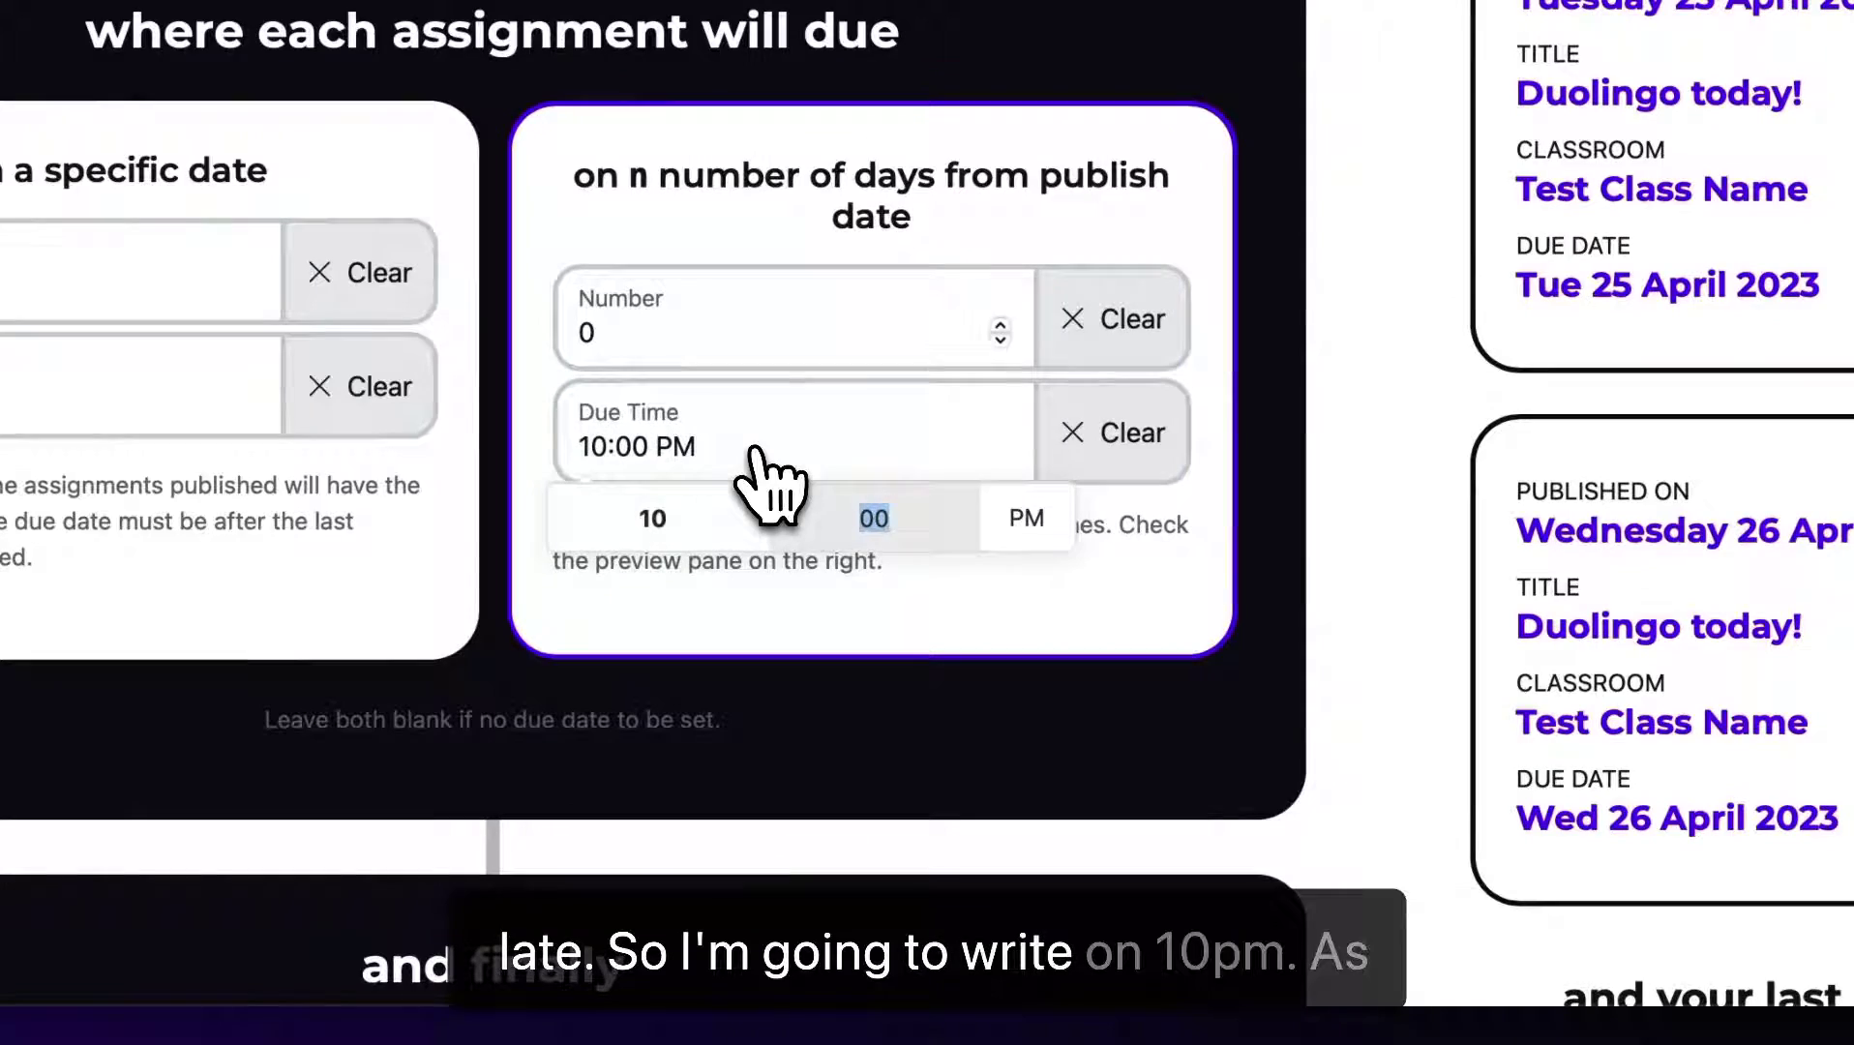
click(1079, 636)
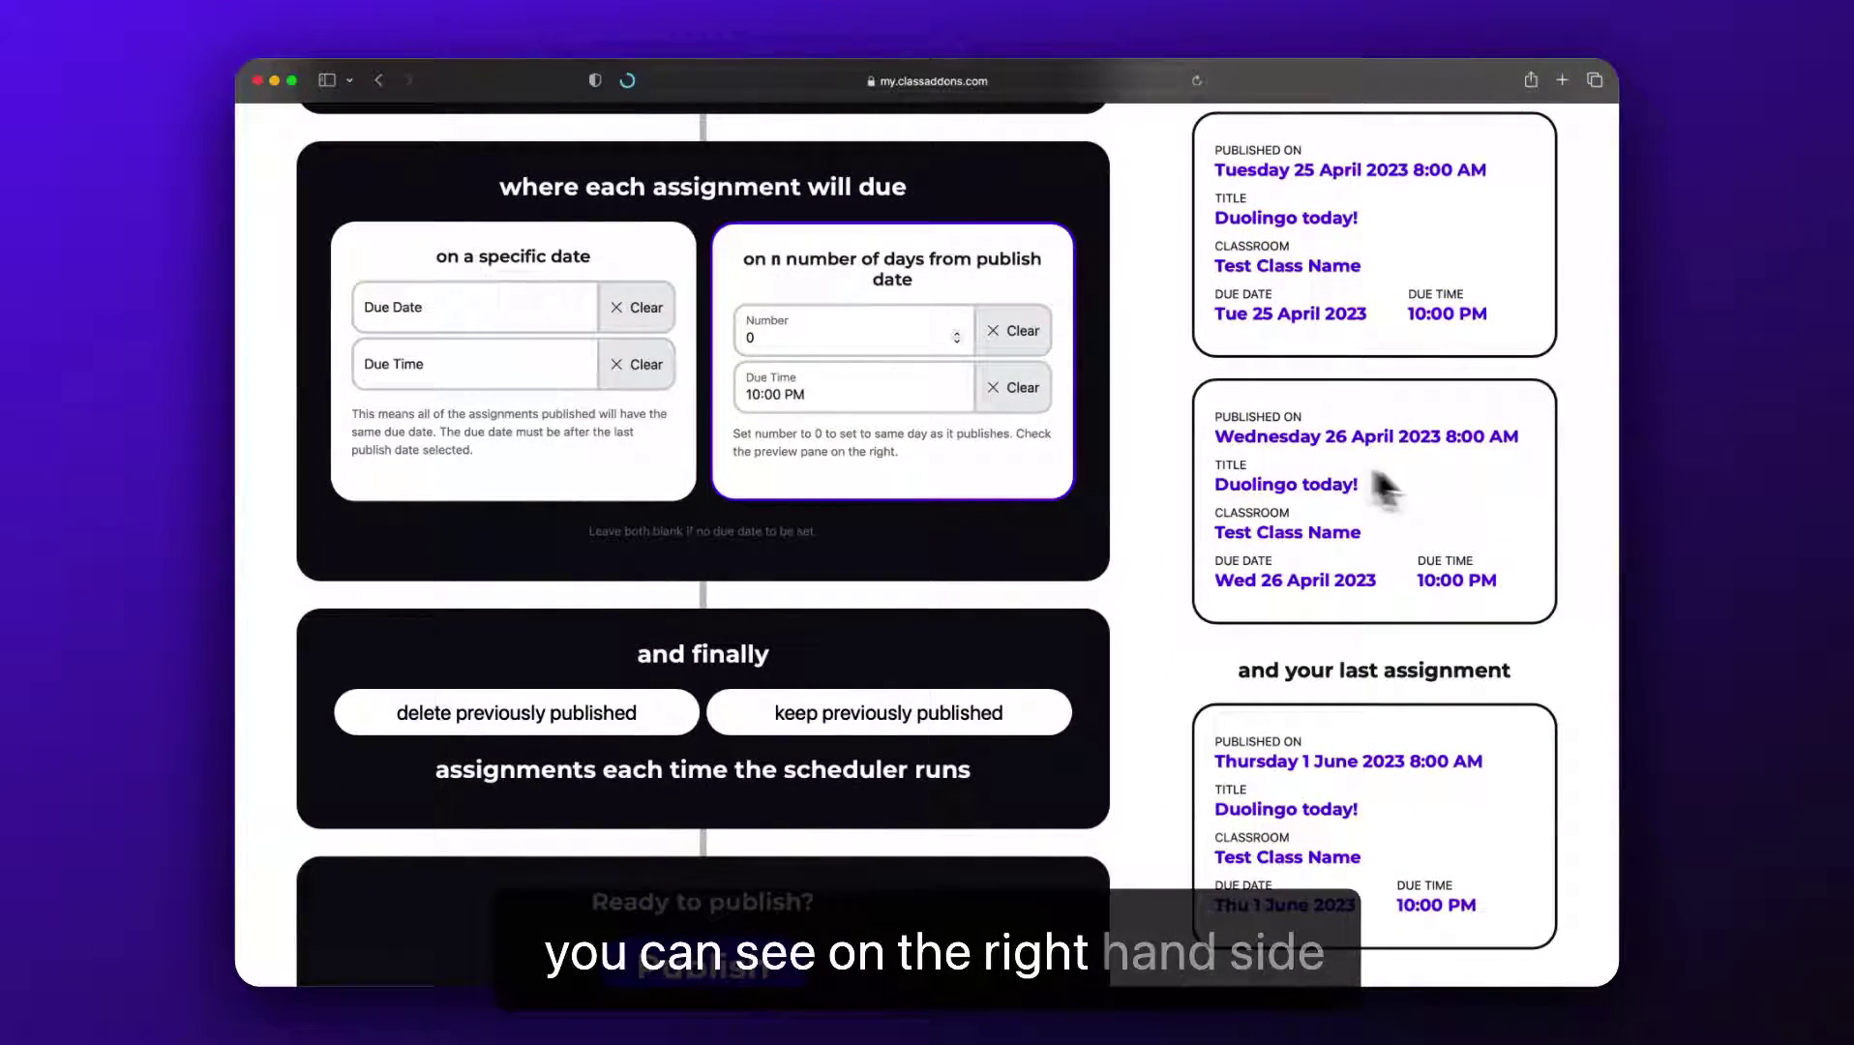
scroll(1441, 481, up, 2)
scroll(1440, 481, up, 3)
scroll(1442, 482, up, 3)
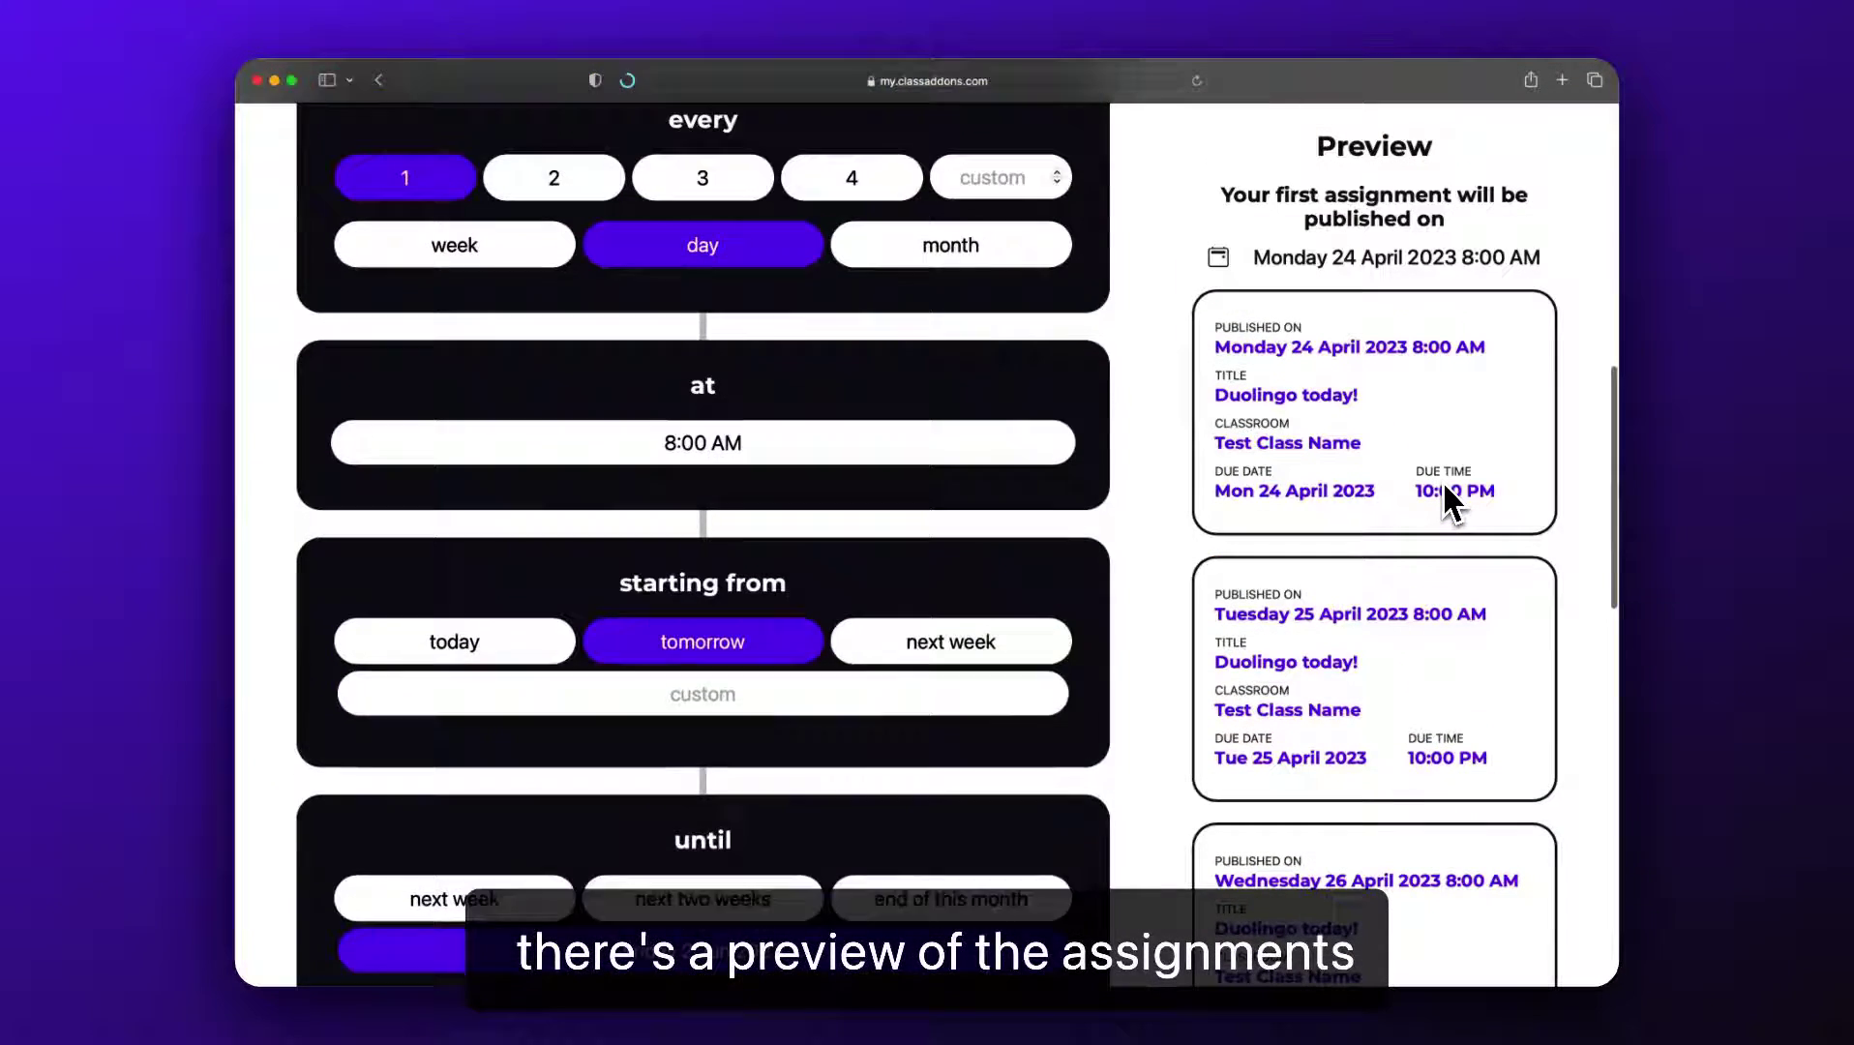
scroll(1441, 479, up, 3)
scroll(1441, 479, up, 2)
scroll(1441, 479, down, 2)
scroll(1442, 479, down, 1)
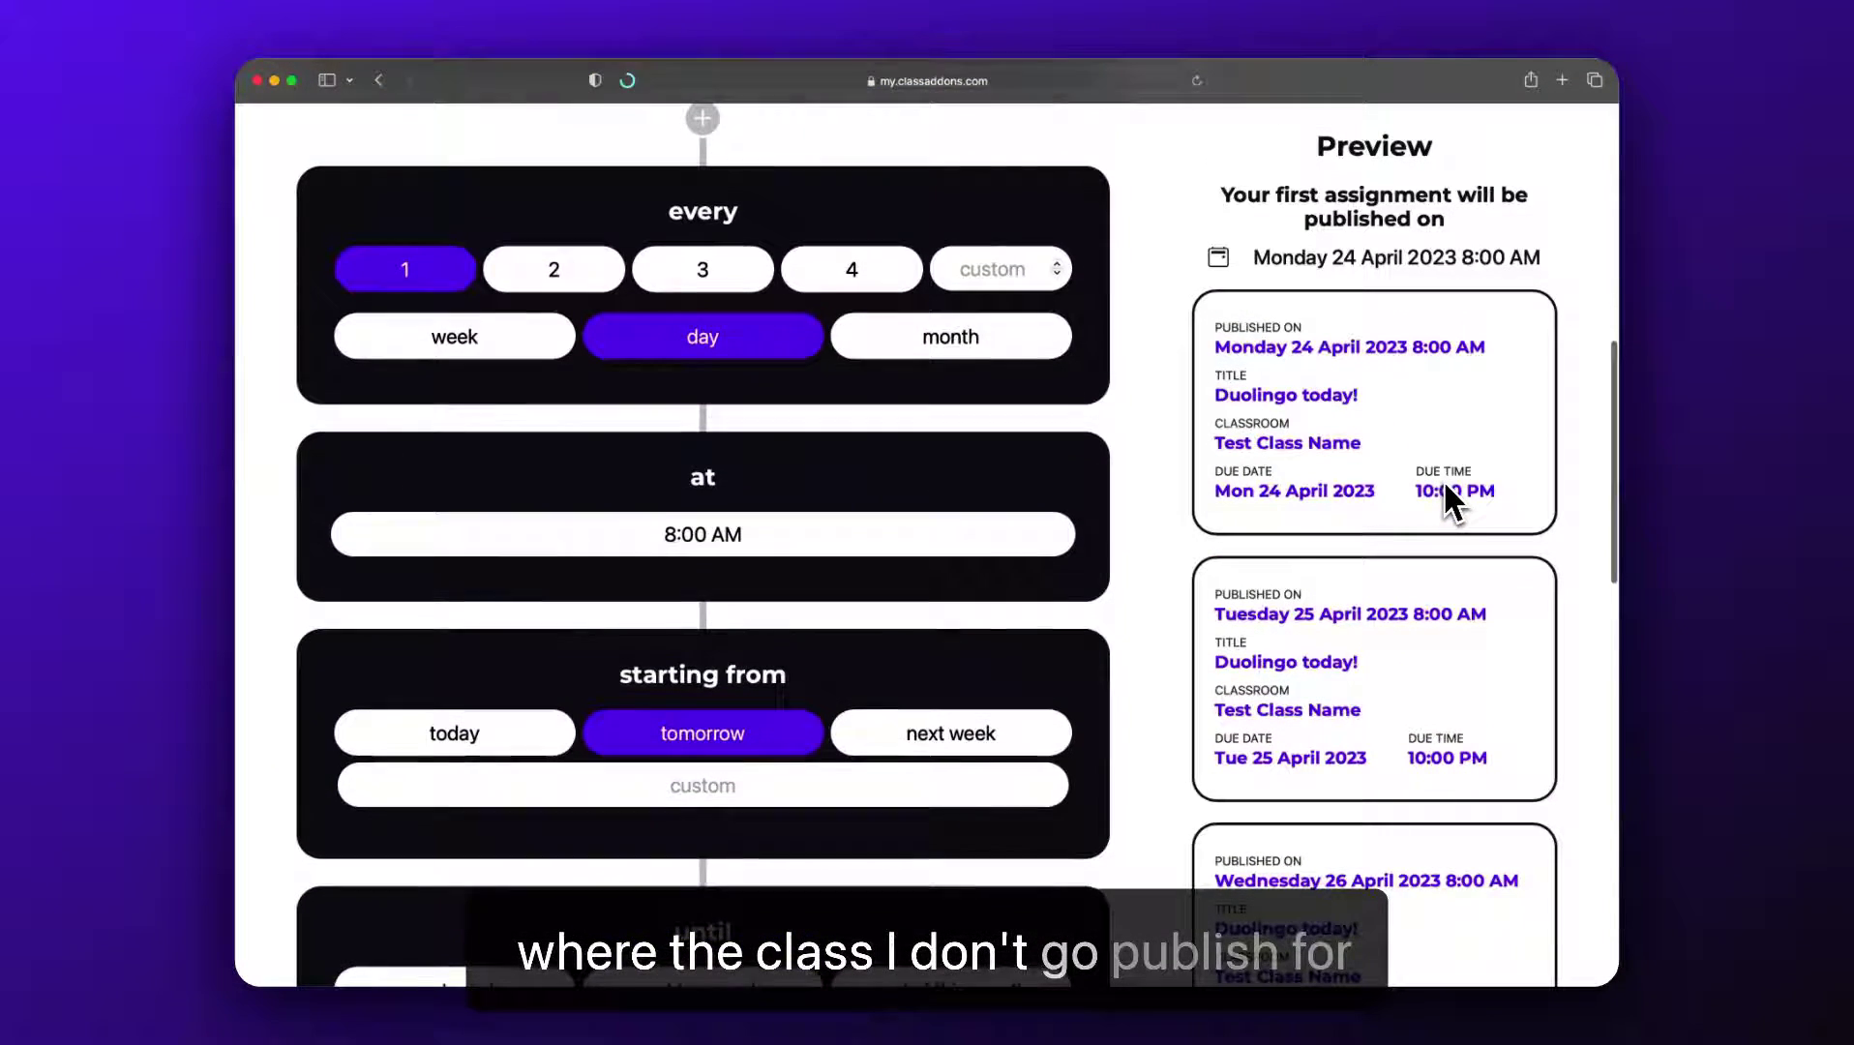
scroll(1400, 437, down, 2)
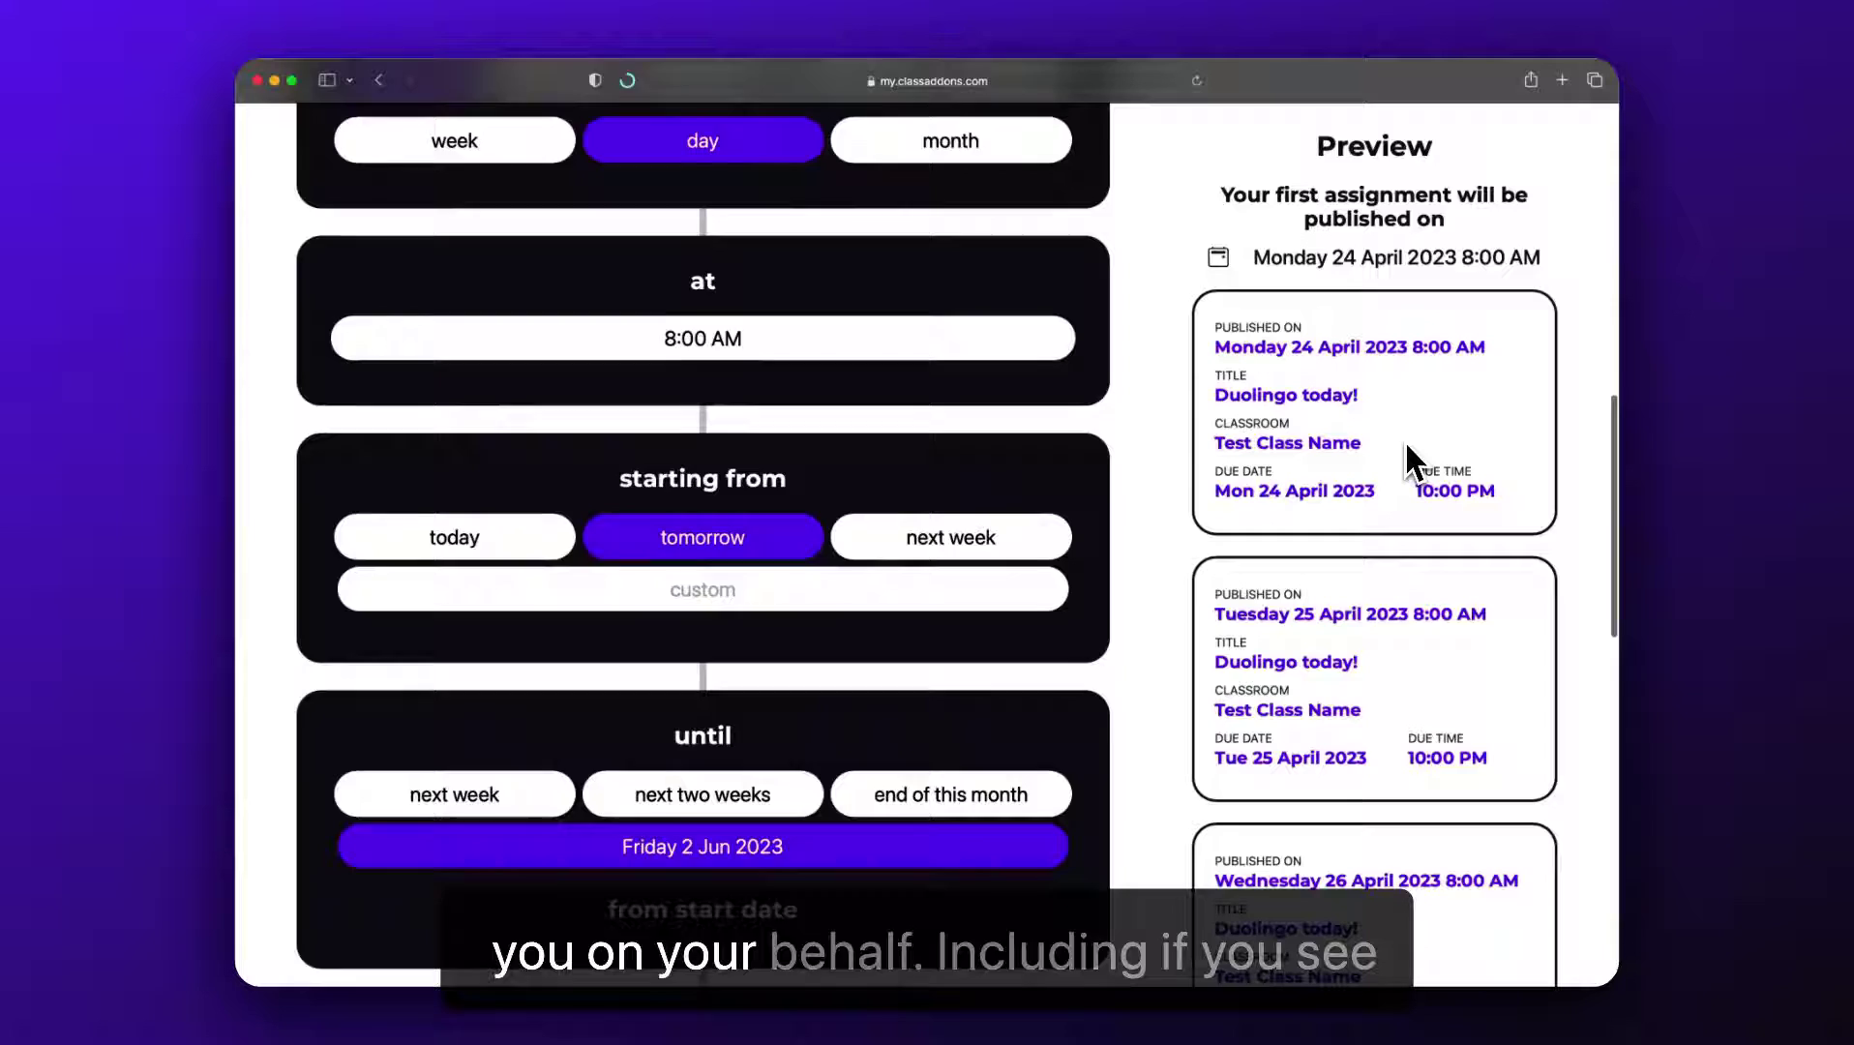
scroll(1403, 458, down, 5)
scroll(1405, 460, down, 1)
scroll(1406, 460, down, 2)
scroll(1402, 470, down, 2)
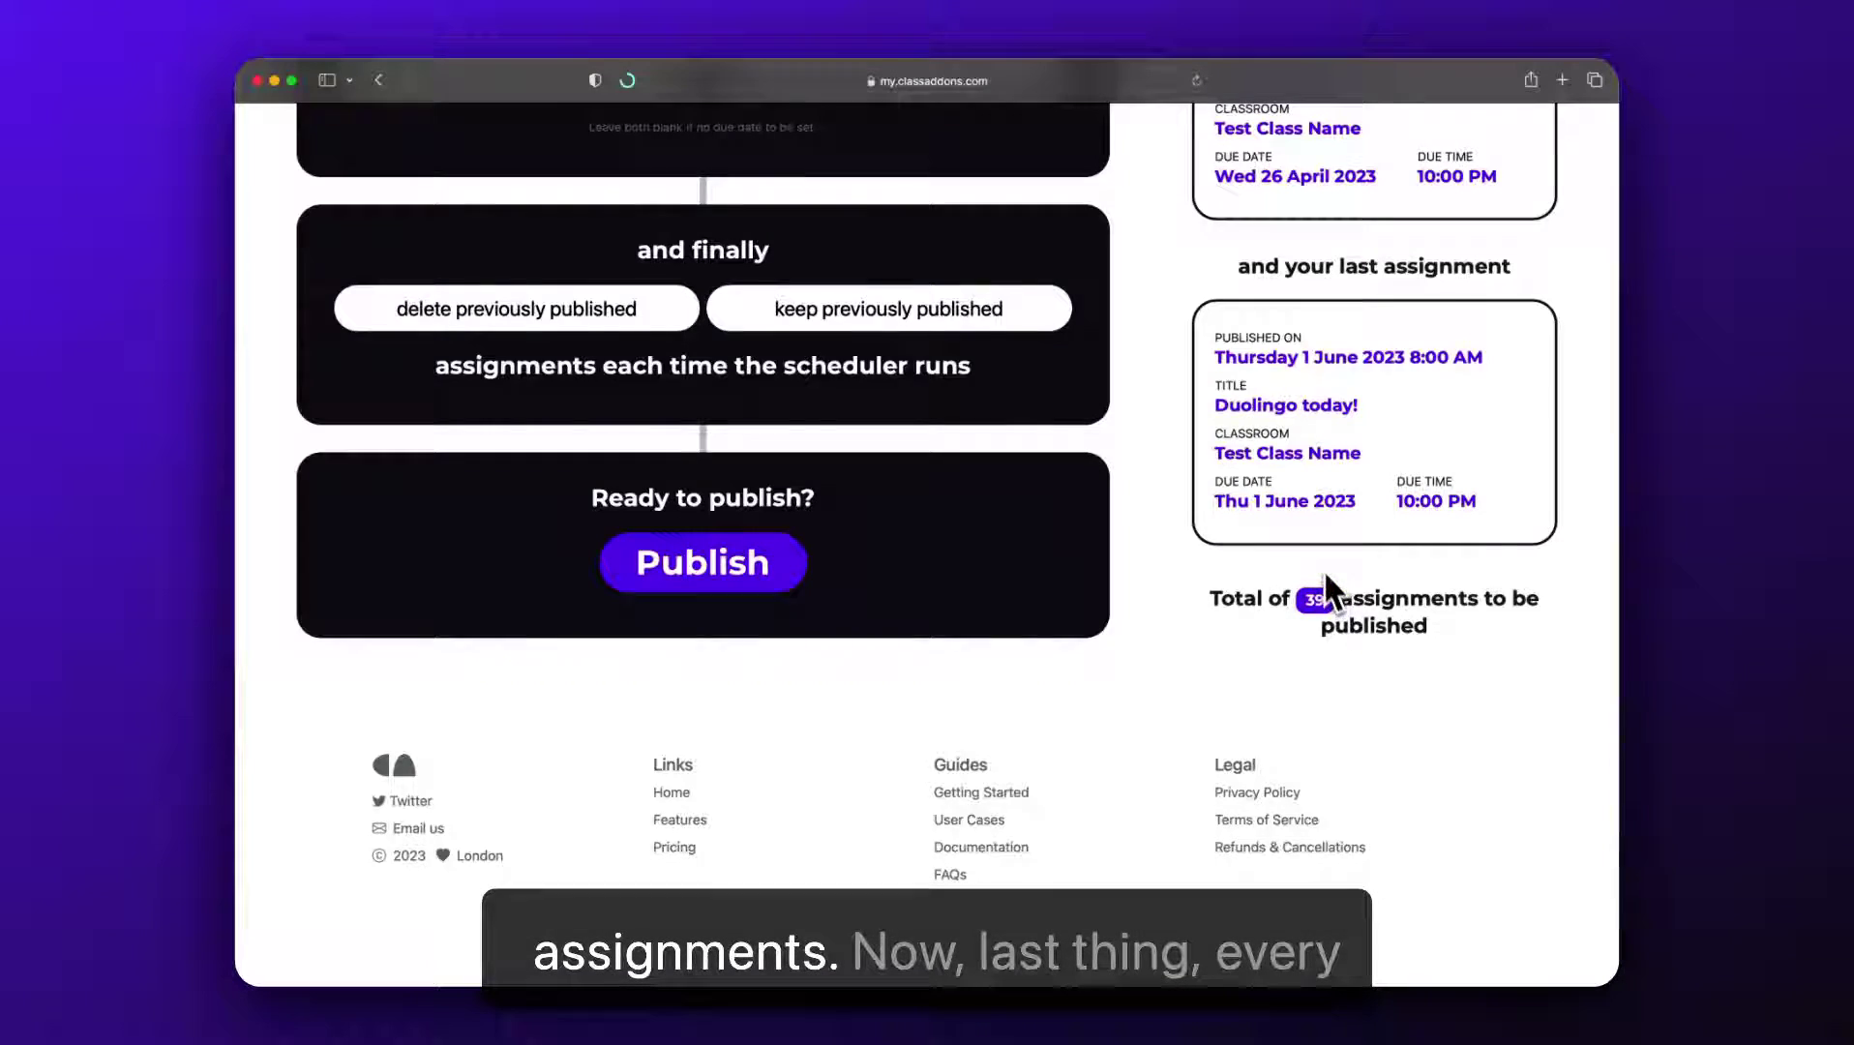
scroll(1319, 564, up, 2)
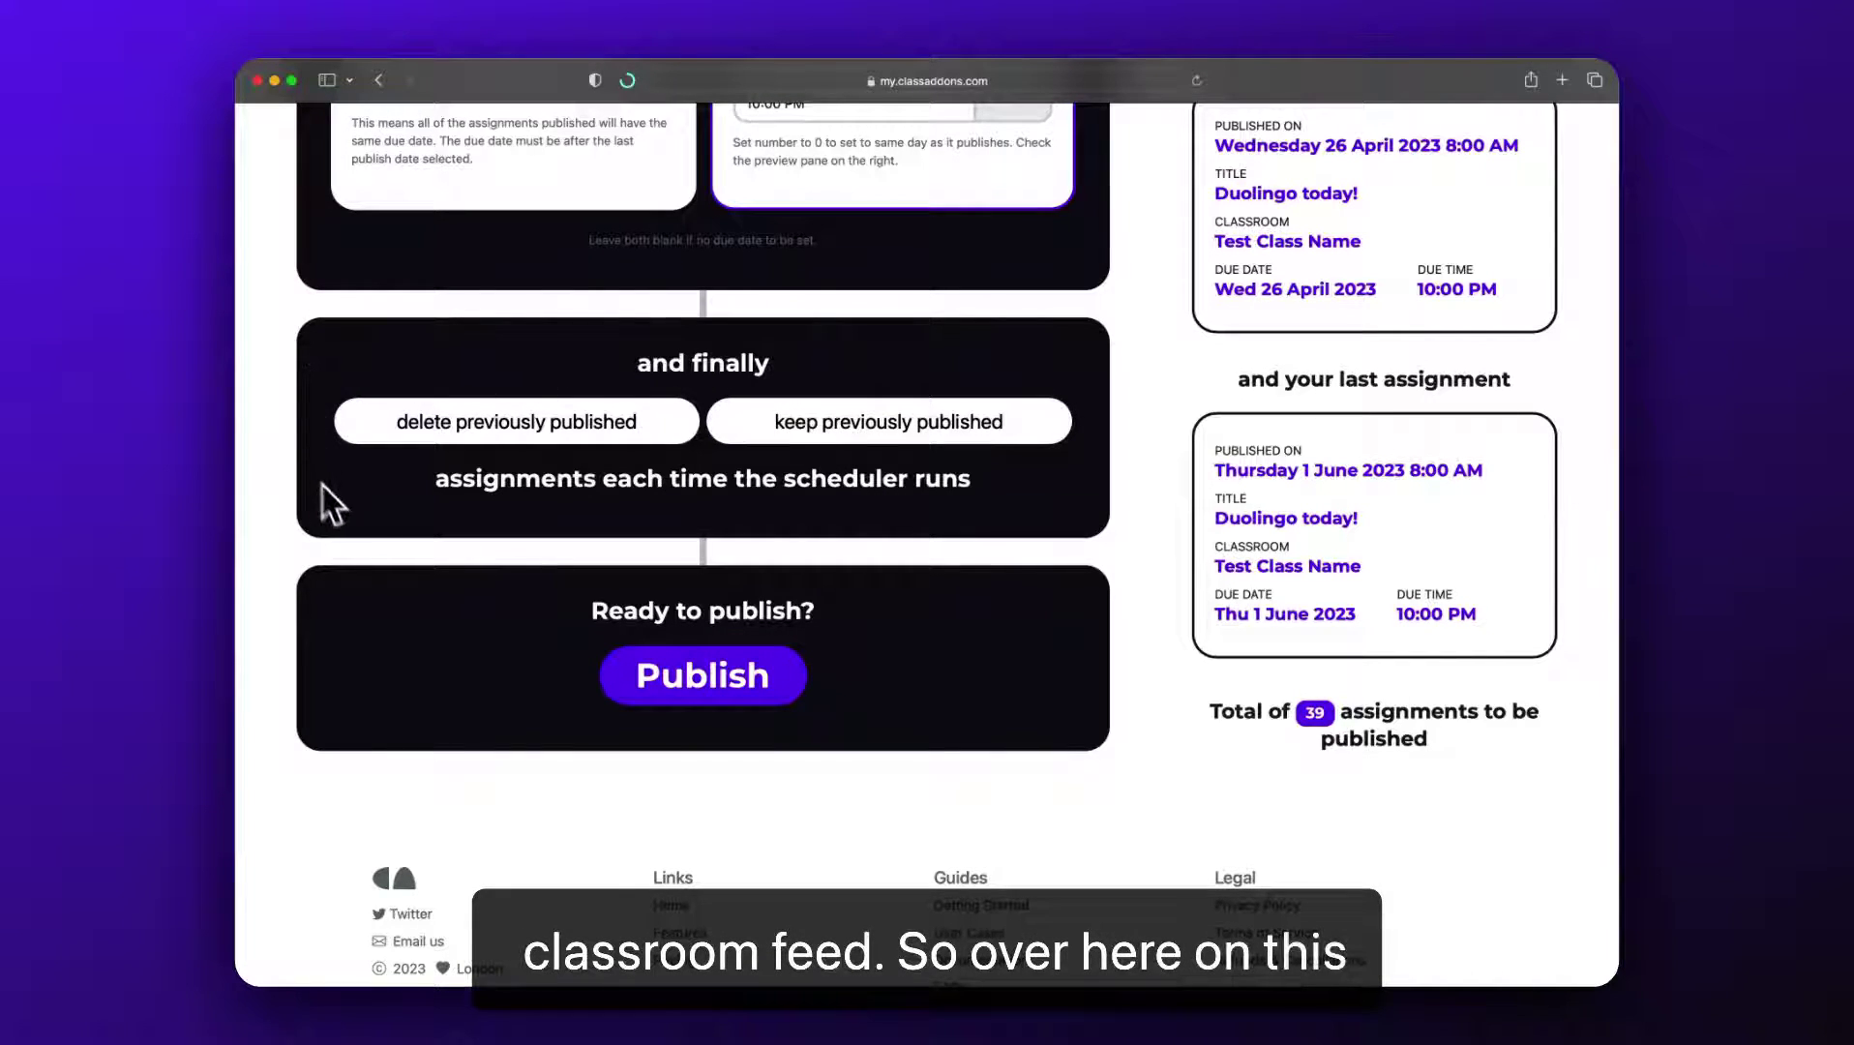
Step: Enable deleting previously published assignments, then publish the Duolingo today! task
click(562, 423)
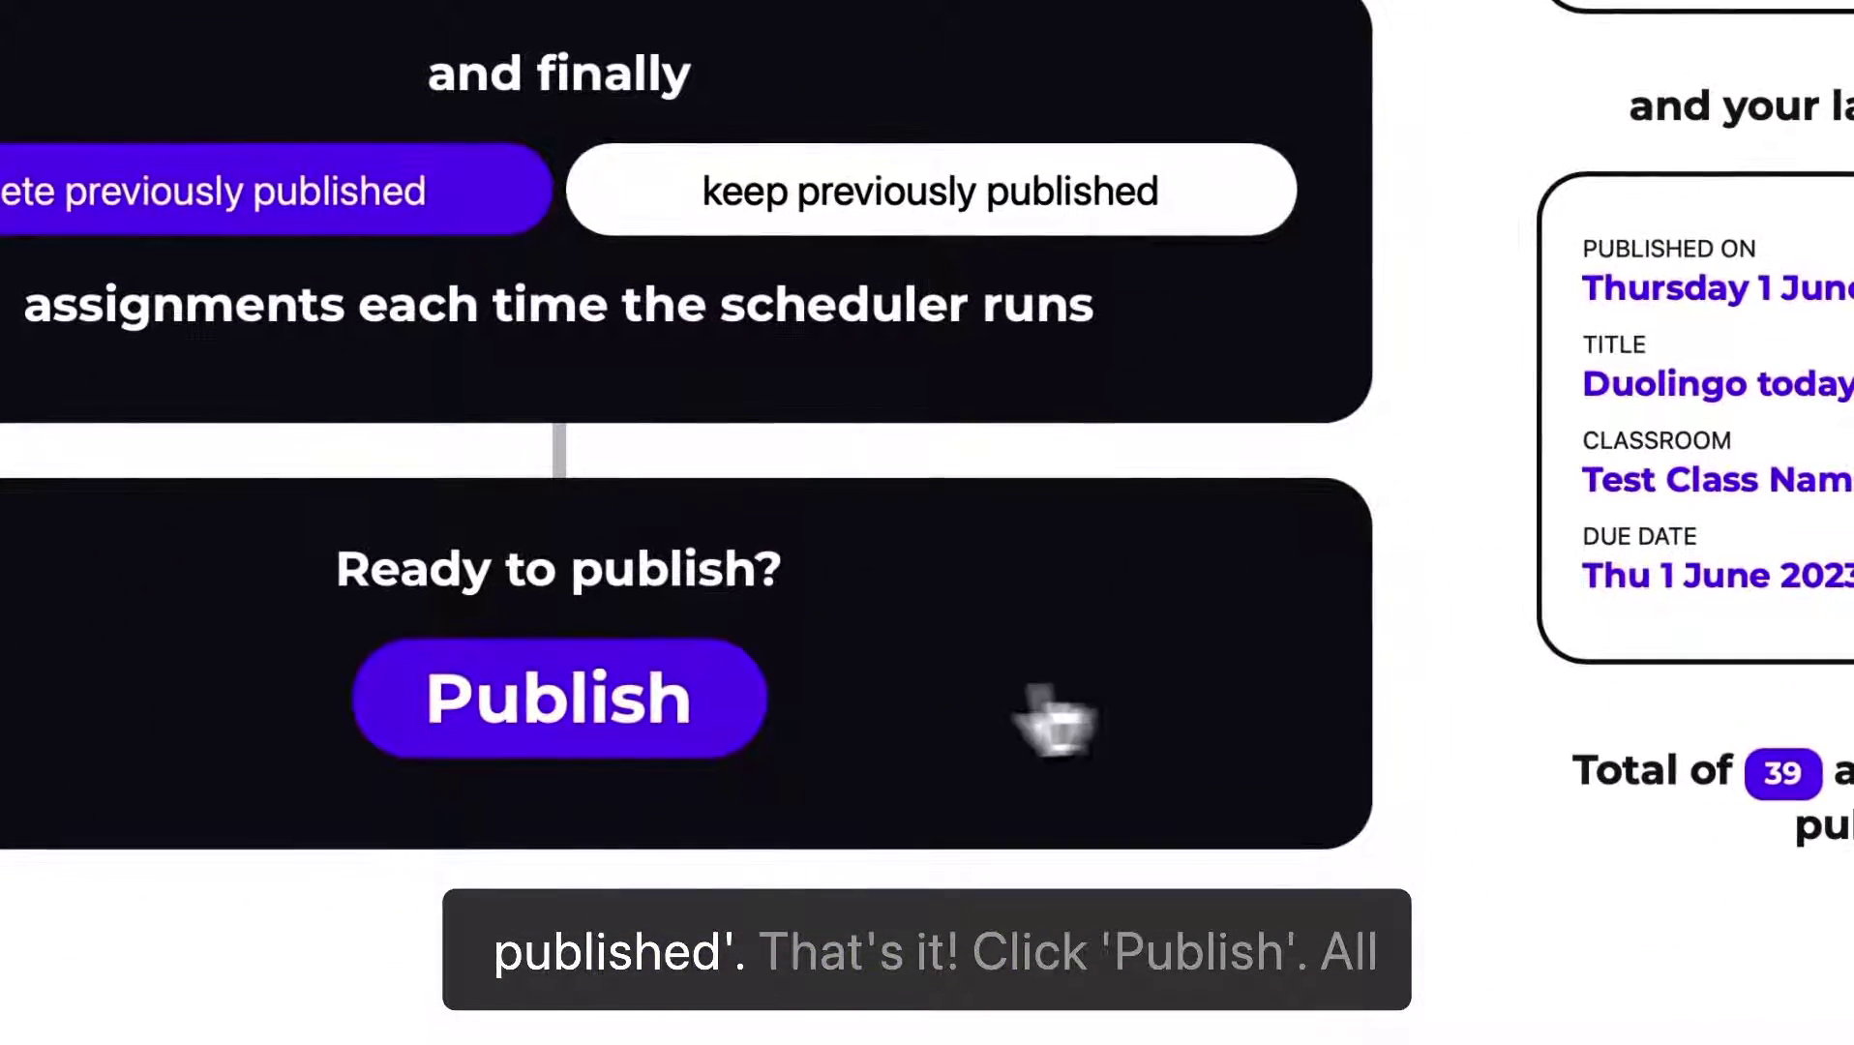
click(565, 712)
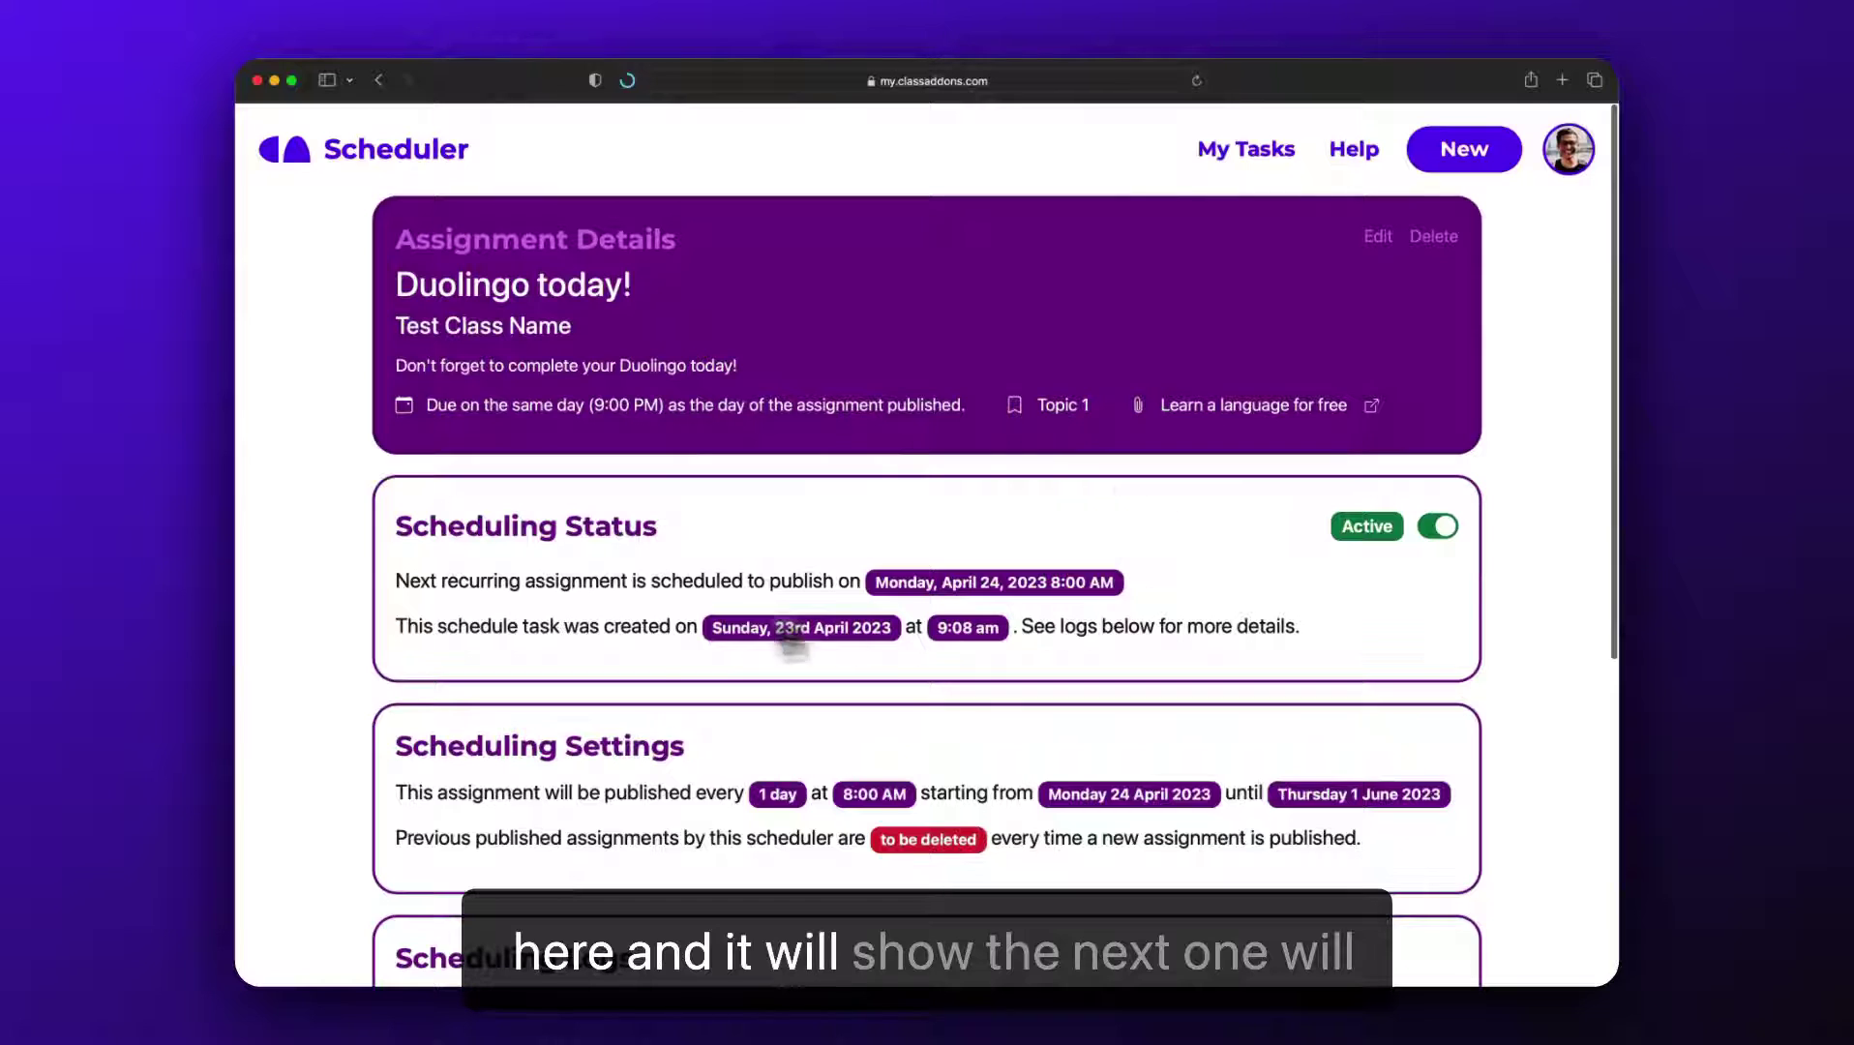
Step: Highlight, then deselect, the next publish date line: Monday, April 24, 2023 at 8:00 AM
drag(407, 581, 1122, 581)
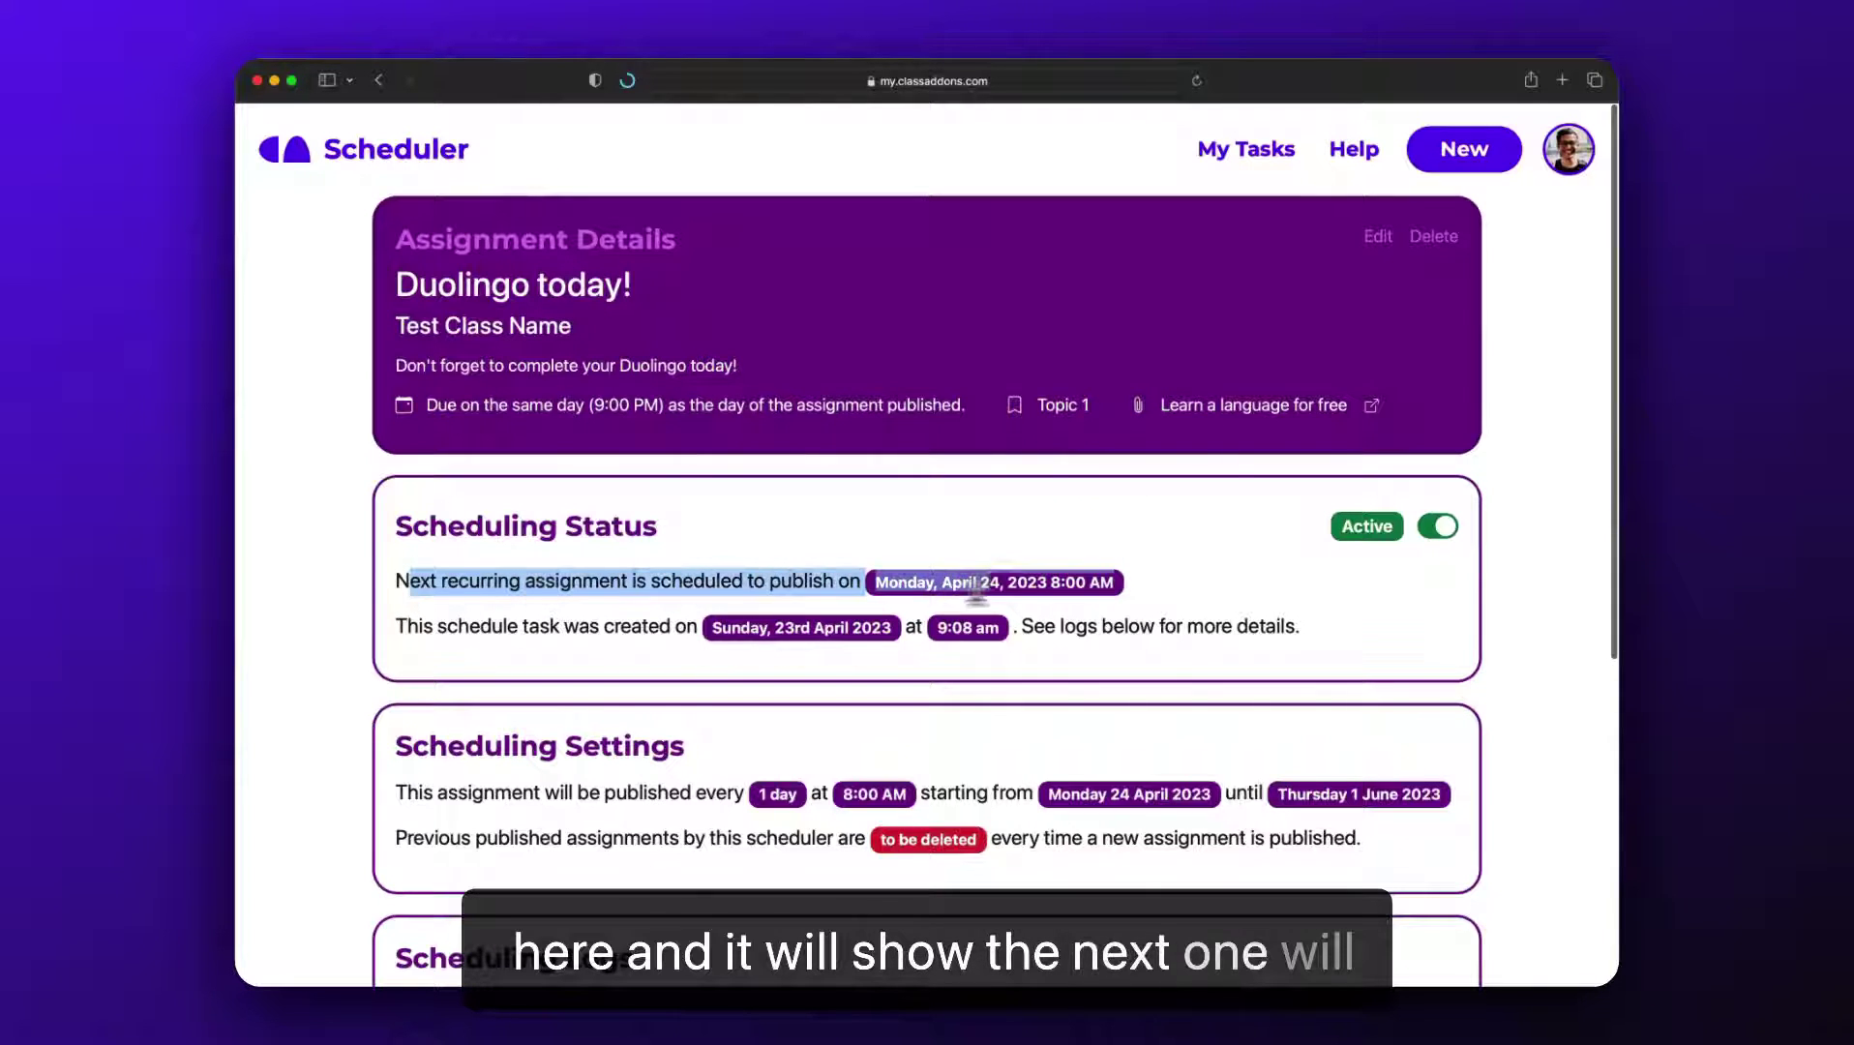
click(1125, 595)
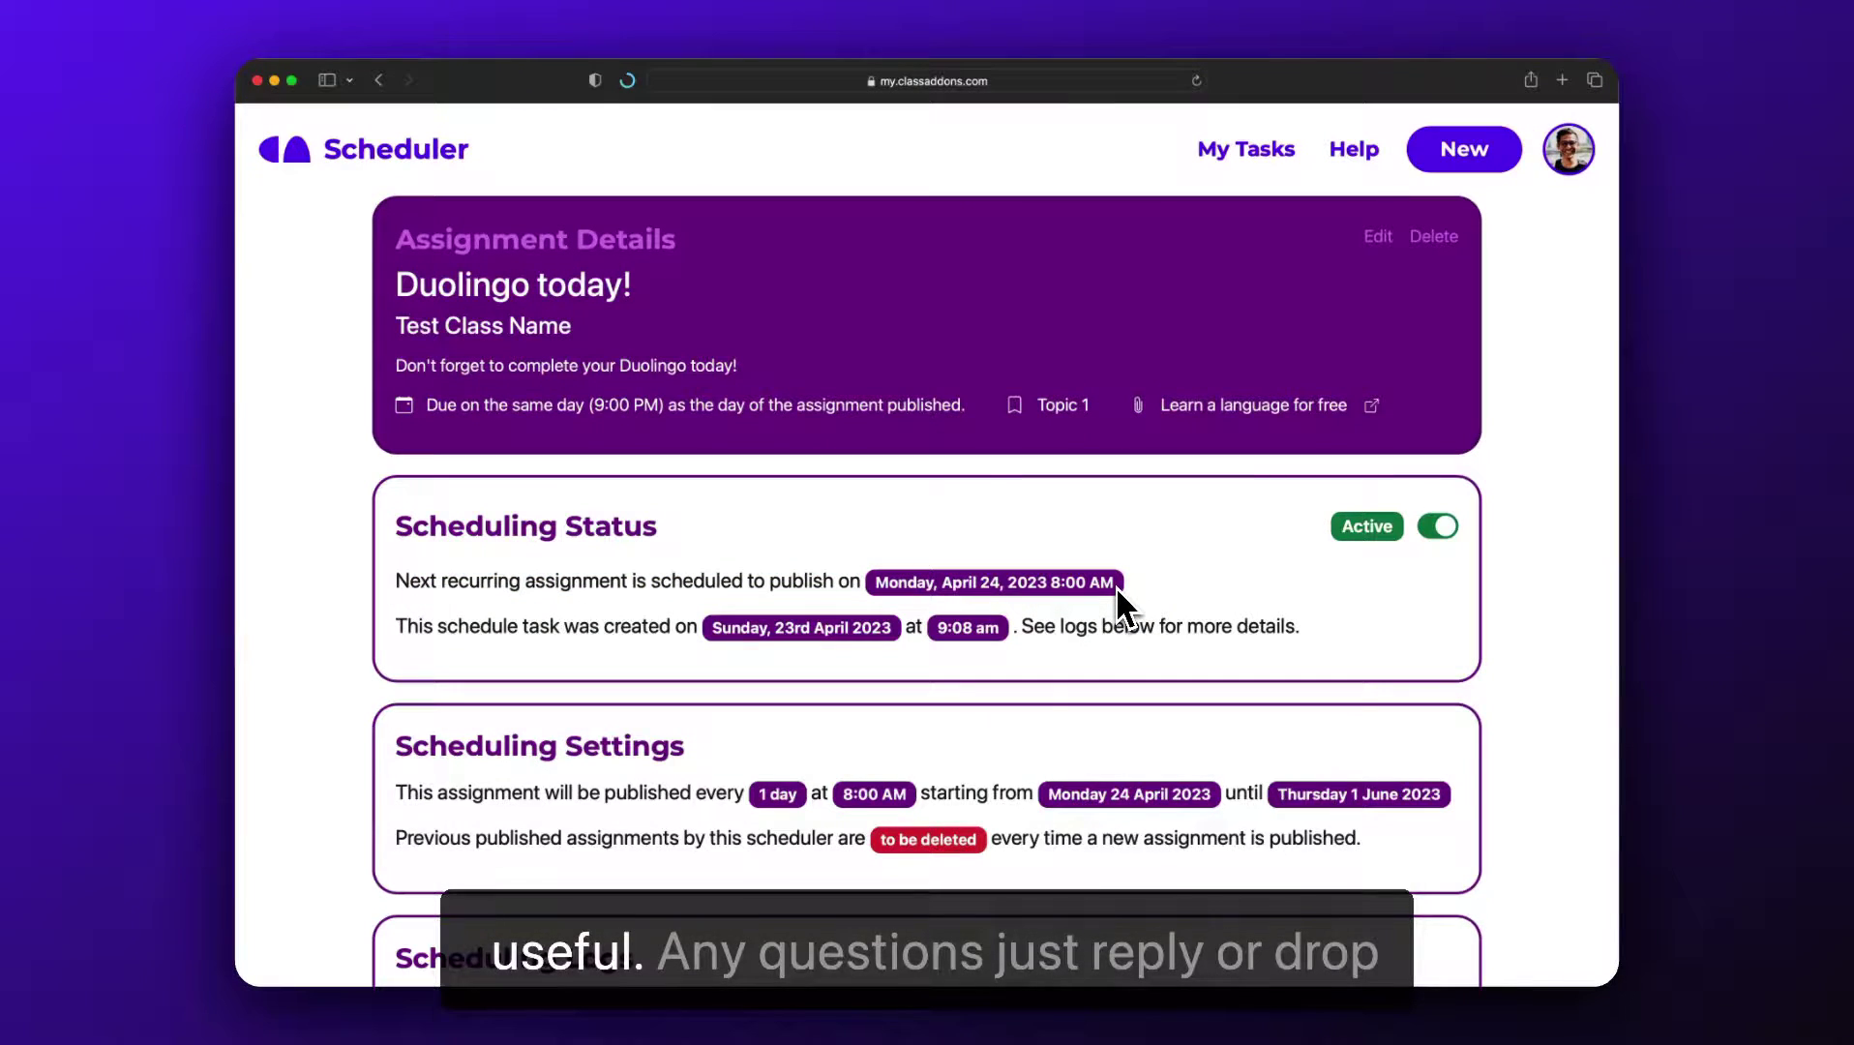